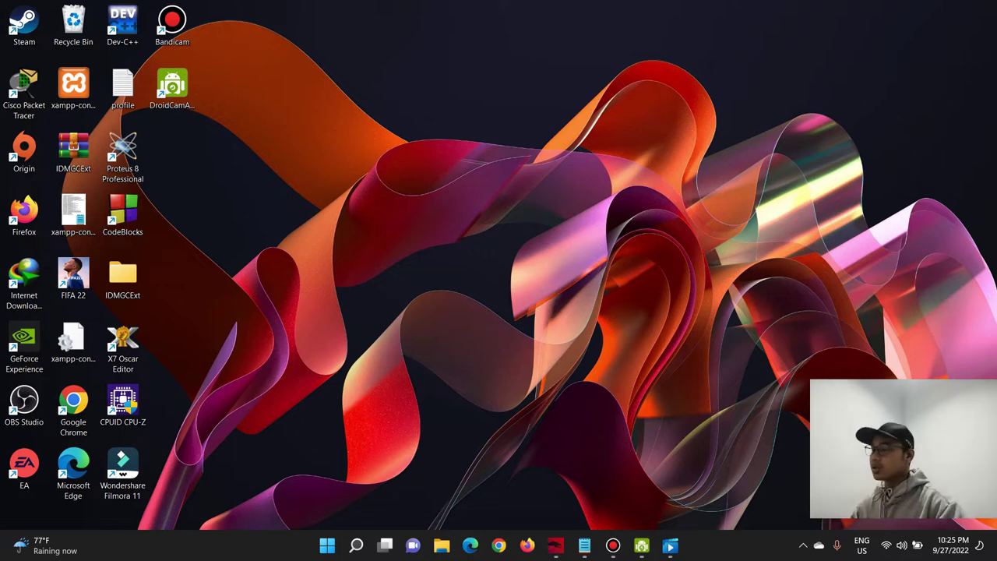
left_click_drag(123, 22, 419, 82)
left_click(374, 54)
mouse_move(421, 27)
left_mouse_down()
mouse_move(348, 6)
mouse_move(536, 168)
left_mouse_up()
left_click_drag(418, 88, 122, 27)
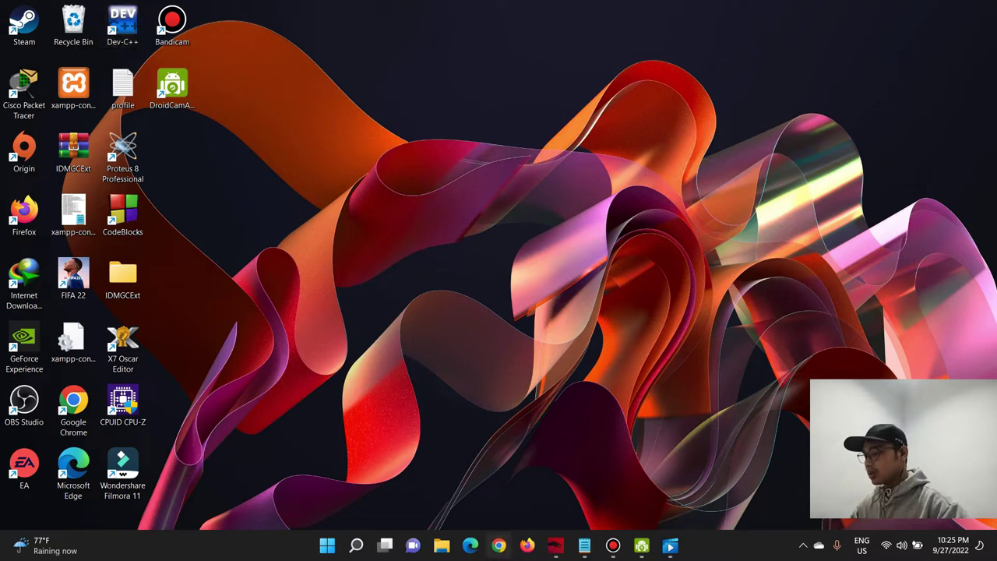
- Open Google Chrome and search Google for "download freeglut mingw"
left_click(498, 546)
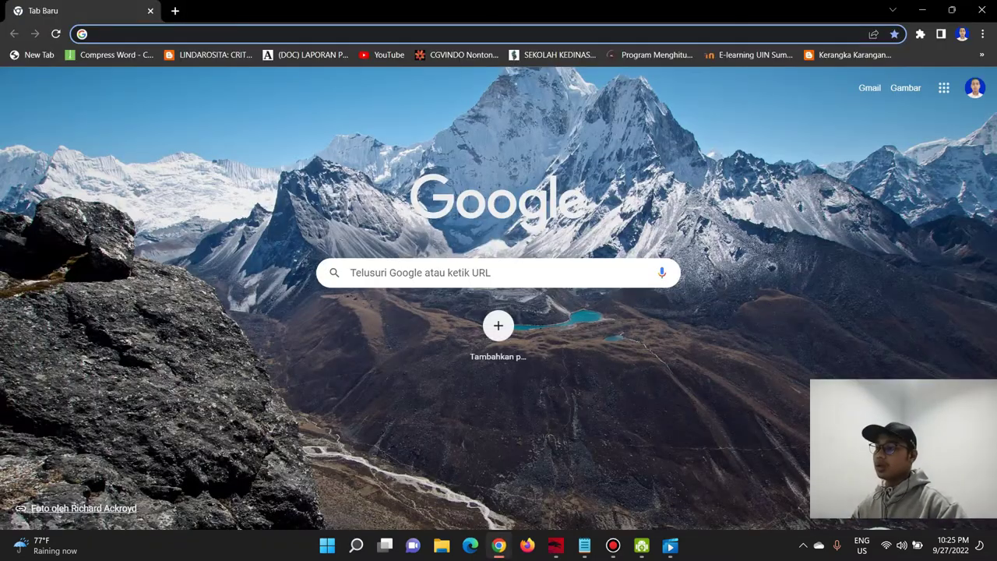
left_click(484, 272)
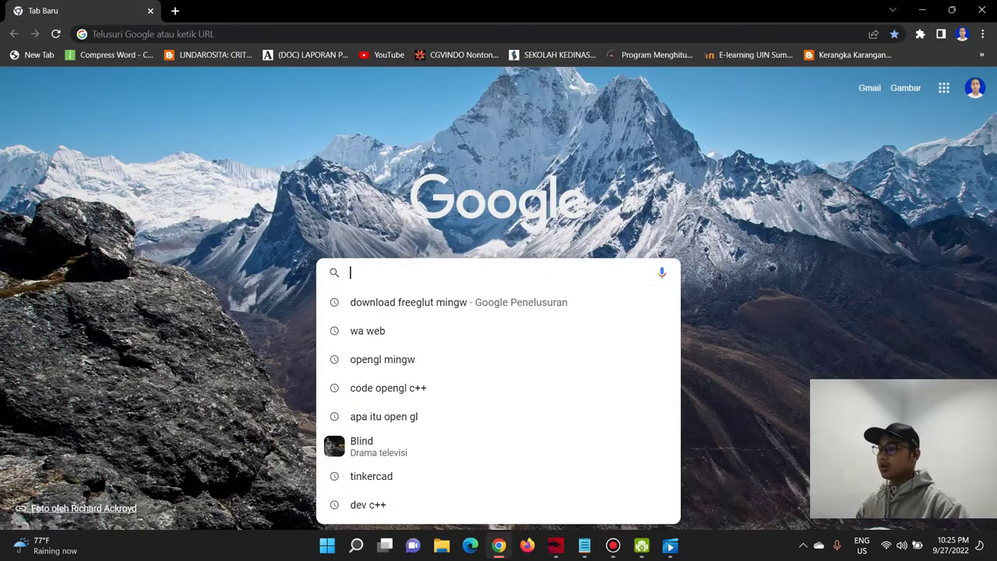
key("Down")
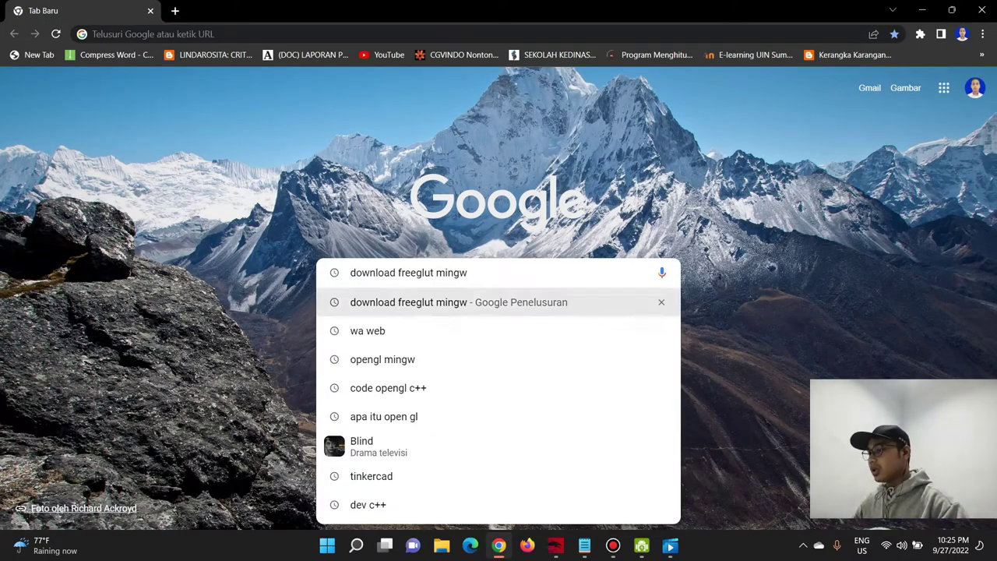
key("Return")
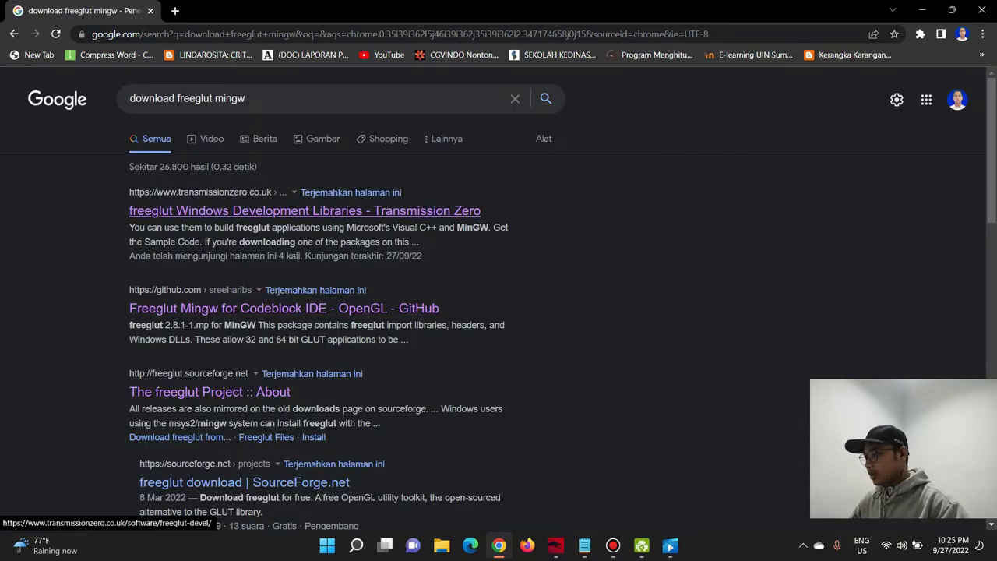
- Open the Transmission Zero freeglut page from the results and download freeglut 3.0.0 for MinGW
left_click(304, 210)
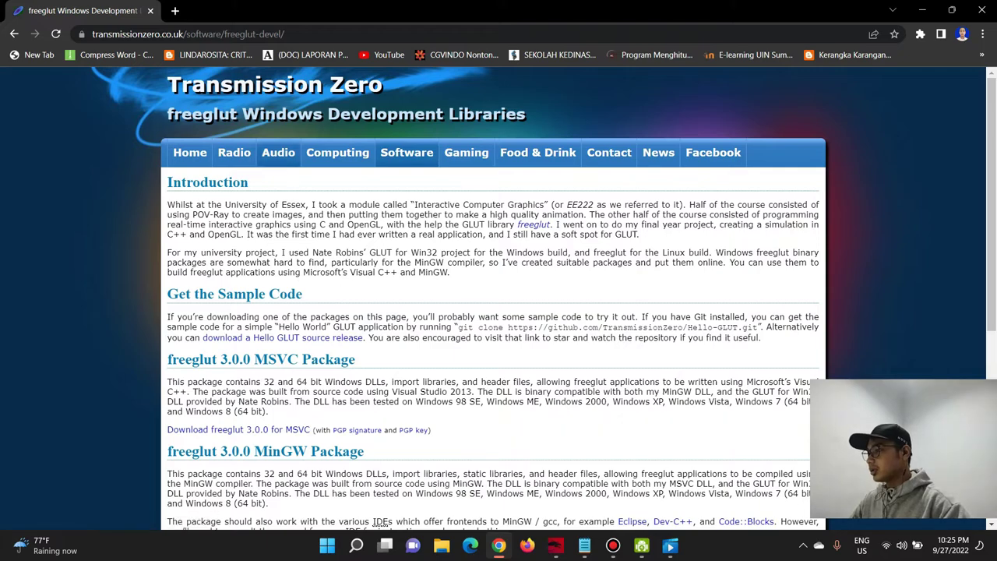
scroll(498, 296, "down", 4)
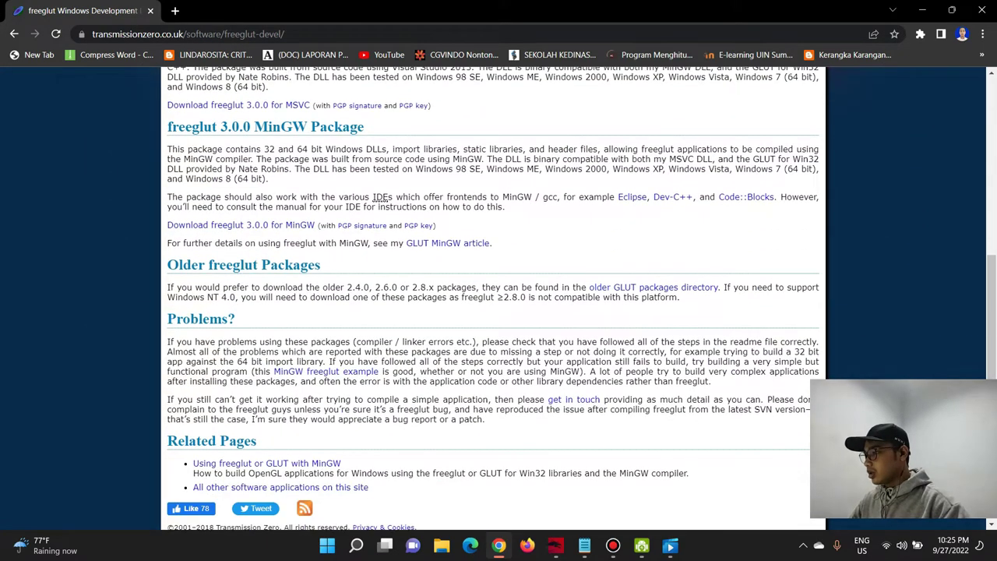
left_click(241, 225)
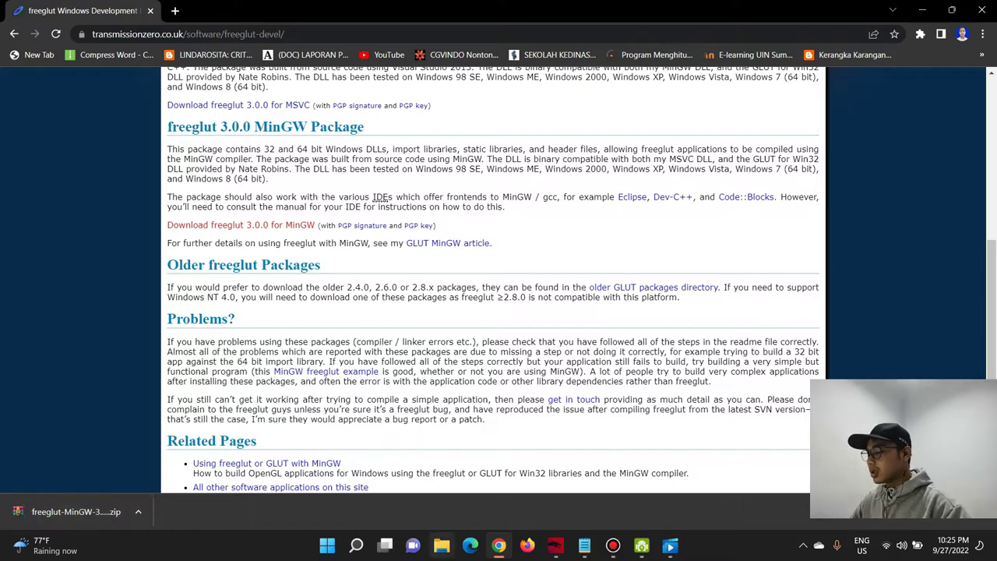
- Switch to File Explorer and open the freeglut folder inside Downloads
left_click(442, 546)
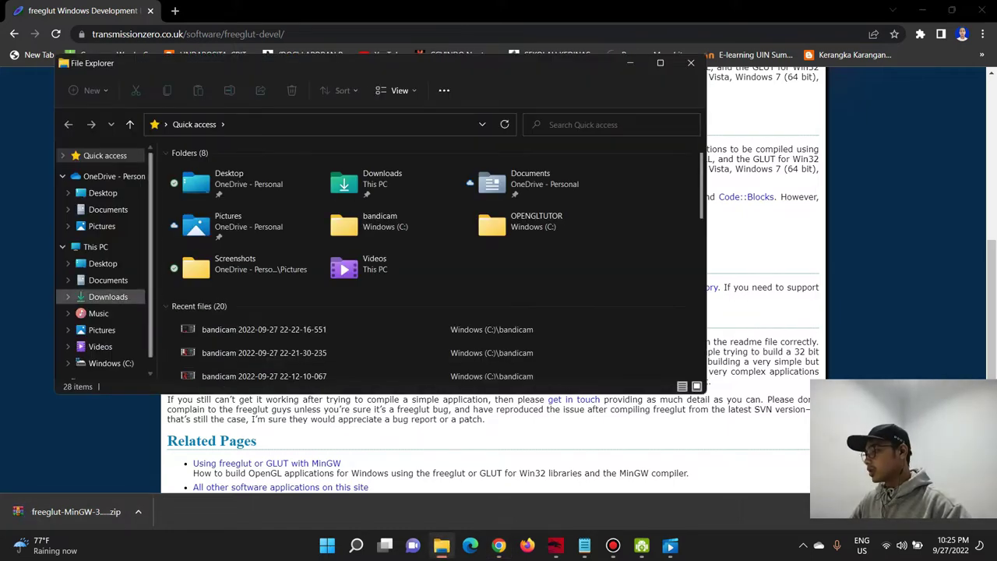
left_click(107, 297)
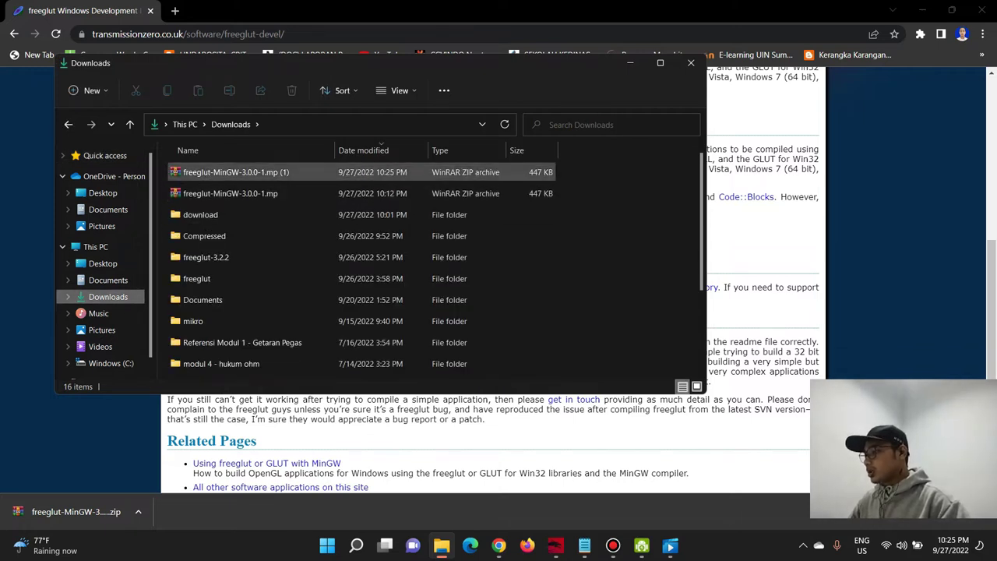
left_click(234, 172)
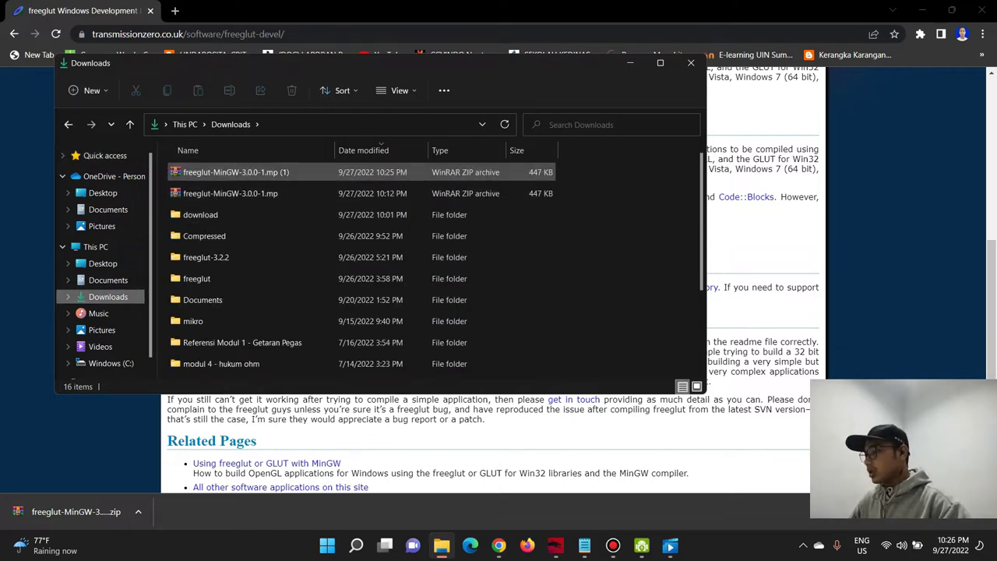
left_click(196, 278)
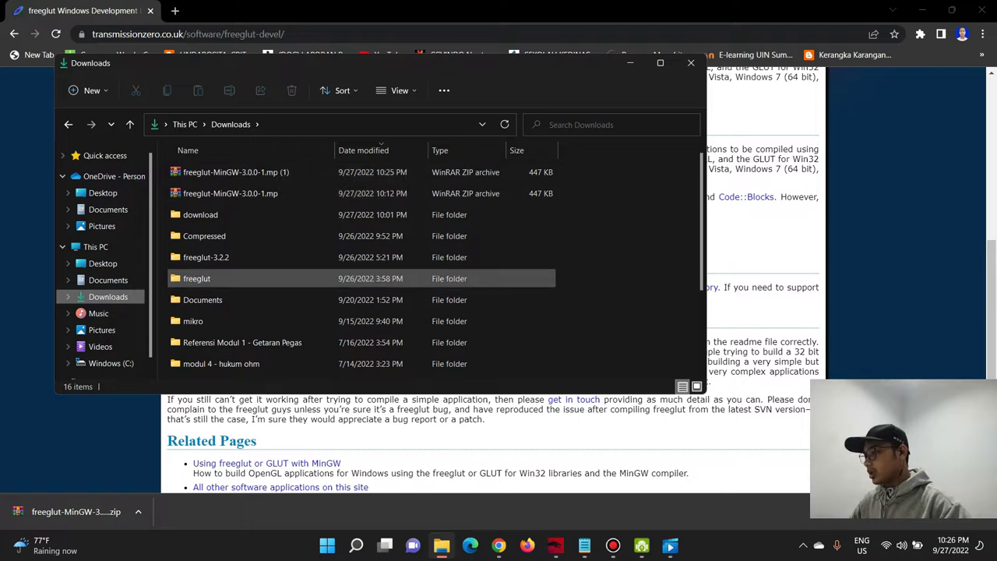
left_click_drag(201, 279, 242, 280)
double_click(196, 278)
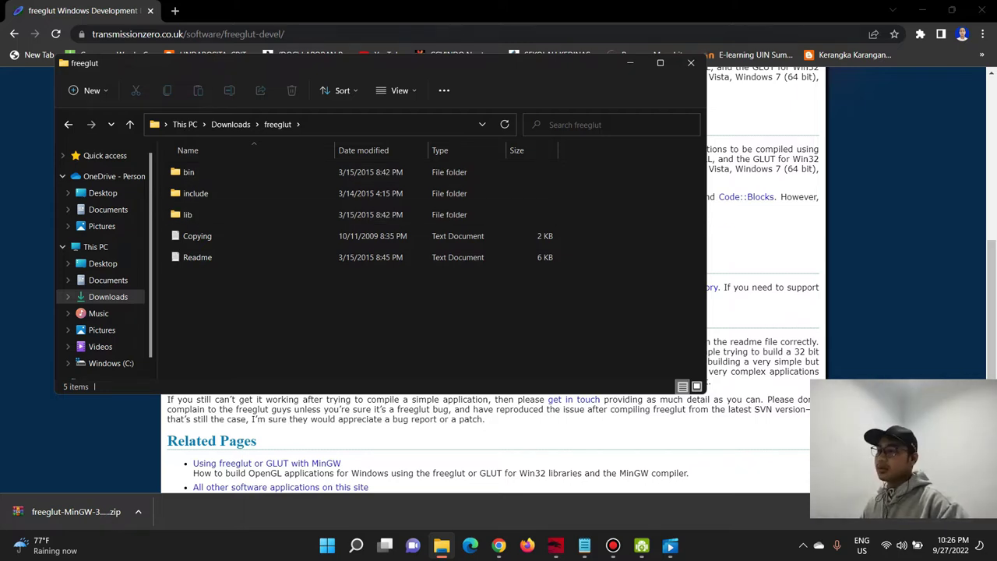
left_click_drag(374, 63, 478, 53)
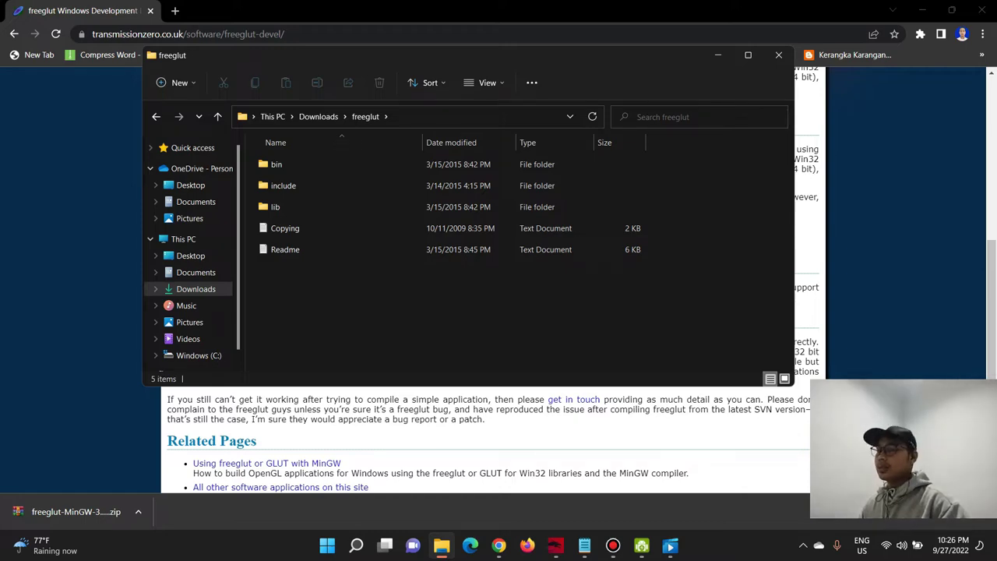
left_click_drag(658, 55, 806, 30)
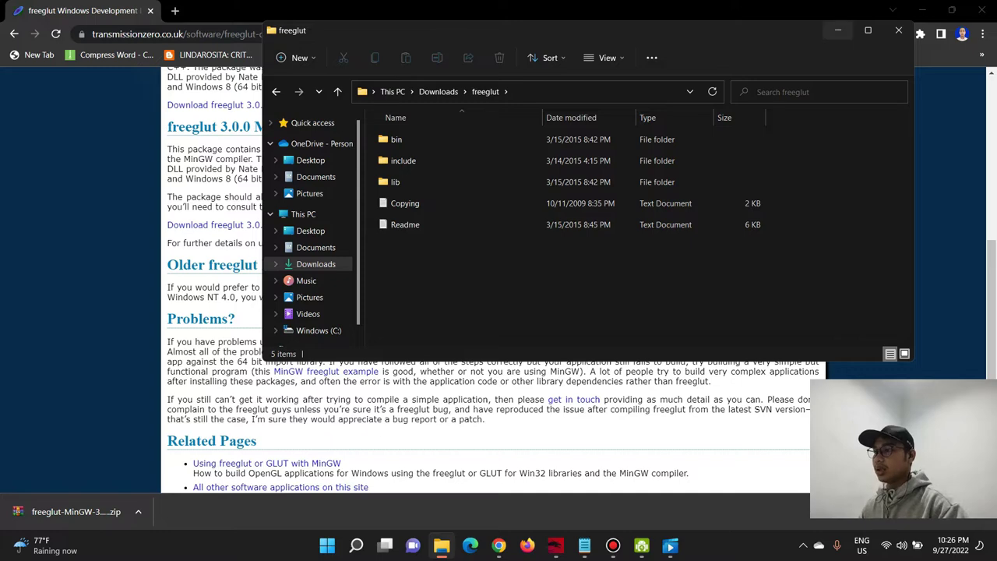
left_click(868, 30)
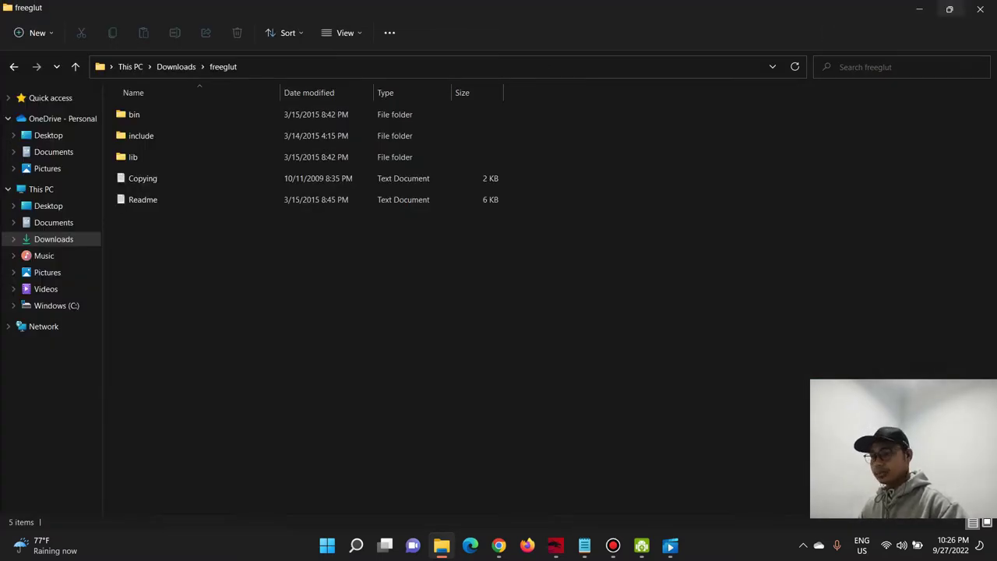
- Minimize the open windows, then restore the freeglut folder window and snap it to the right half of the screen
left_click(919, 9)
left_click(920, 9)
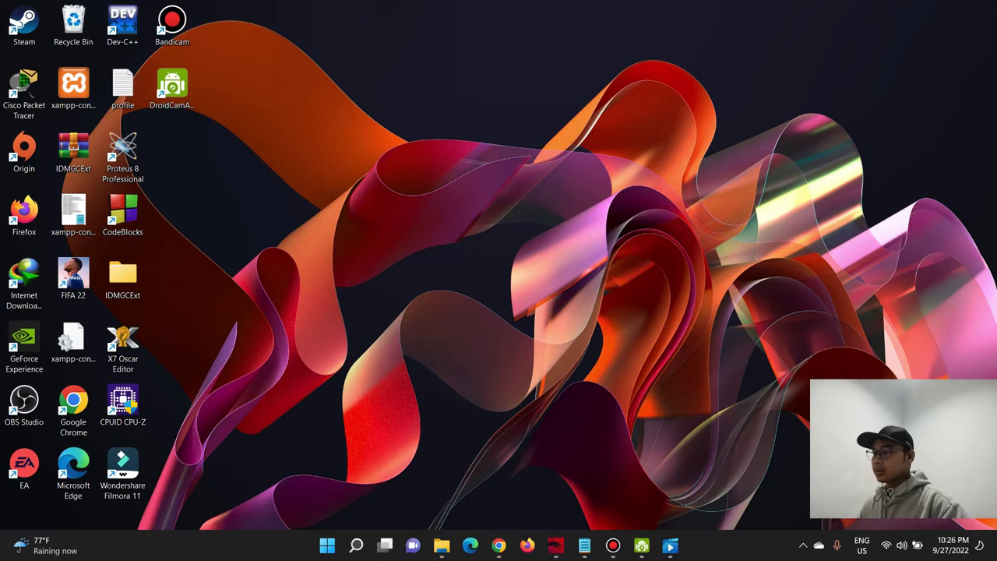
left_click(442, 545)
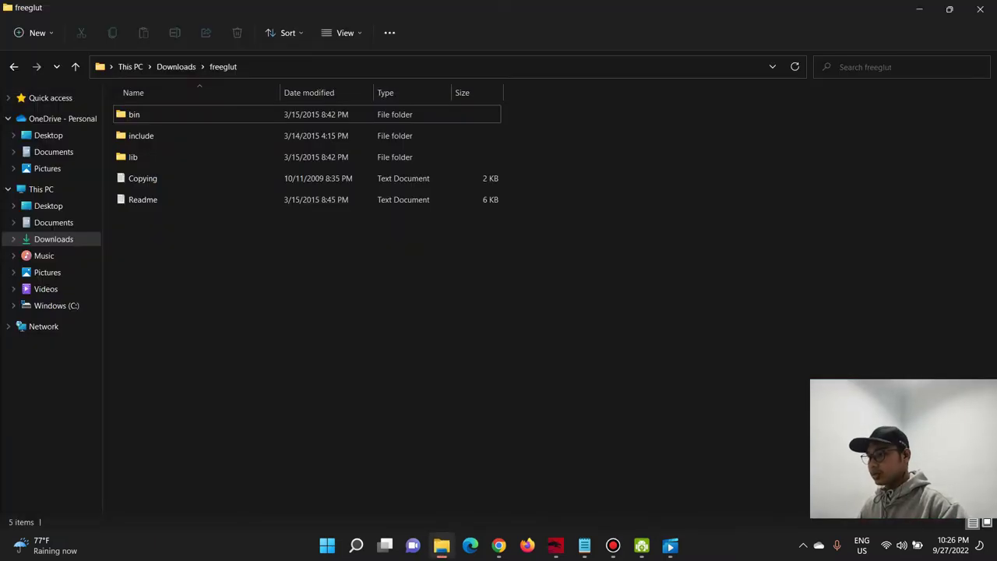
key("super+Down")
key("super+Right")
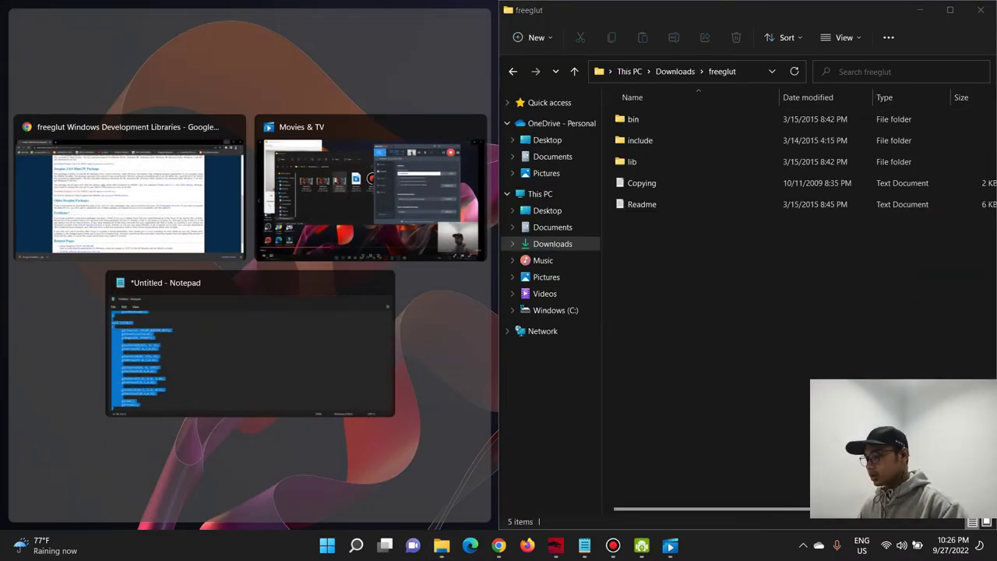
key("Escape")
- Open a second File Explorer window and snap it to the left half, beside the freeglut folder
right_click(442, 546)
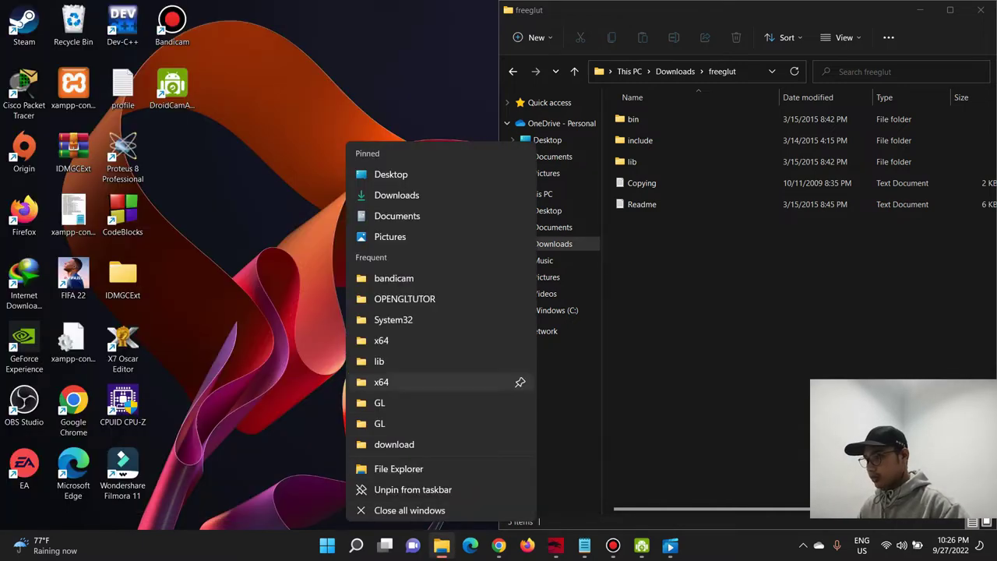
left_click(436, 382)
key("super+e")
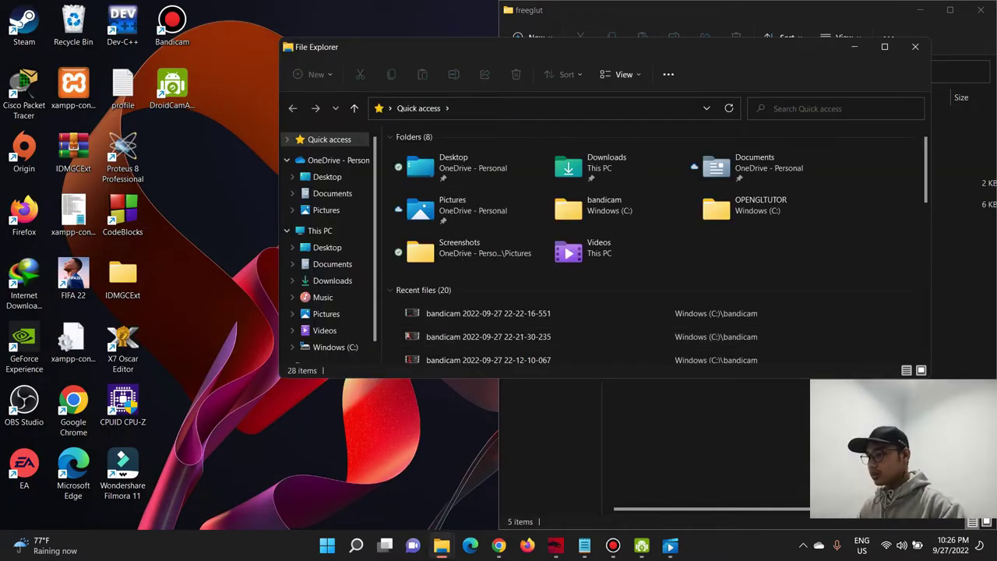
key("super+Left")
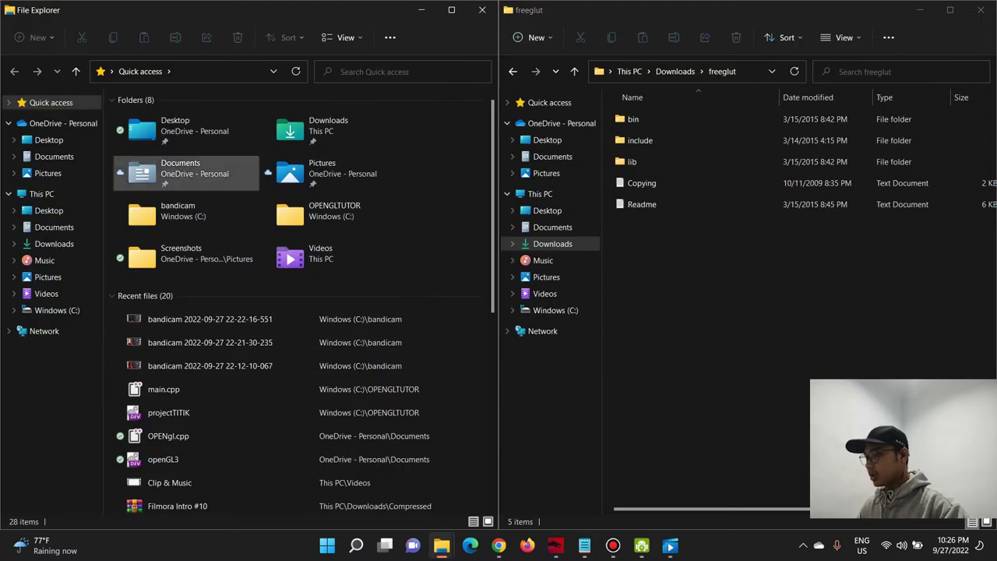
- In the second File Explorer window, go to Windows (C:)\Program Files (x86)\Dev-Cpp\MinGW64\x86_64-w64-mingw32\include\GL
left_click(57, 311)
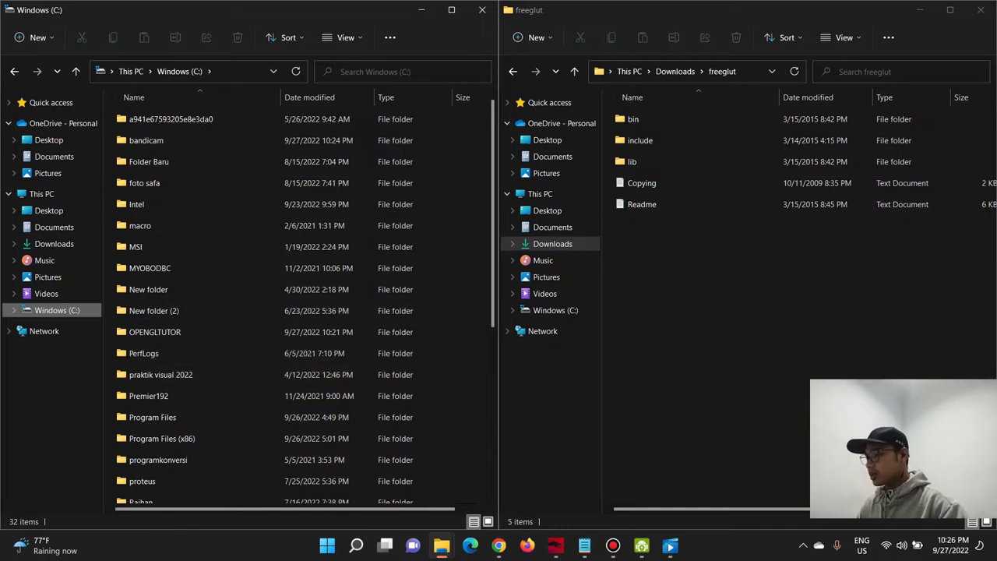
scroll(303, 302, "down", 1)
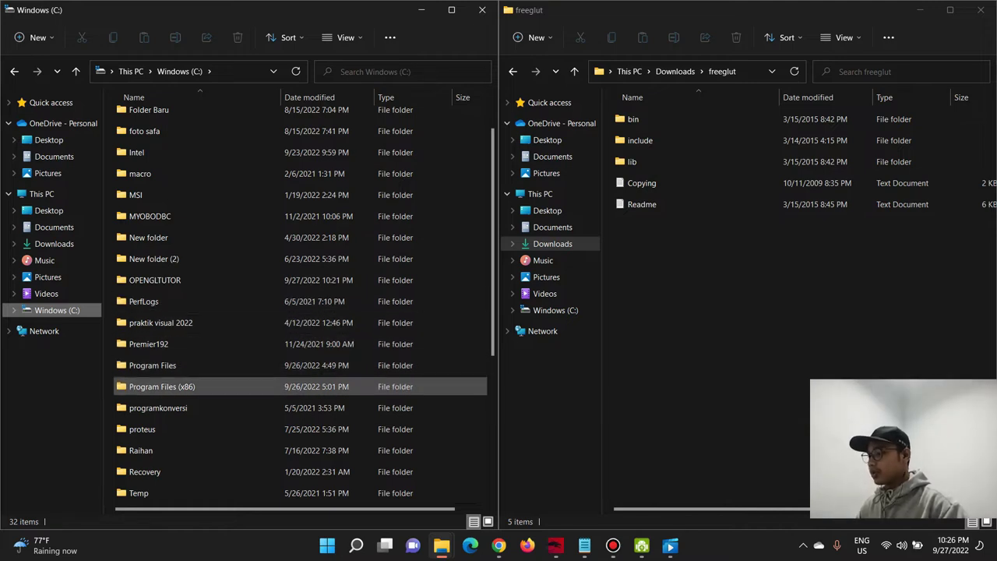
left_click(179, 386)
double_click(179, 386)
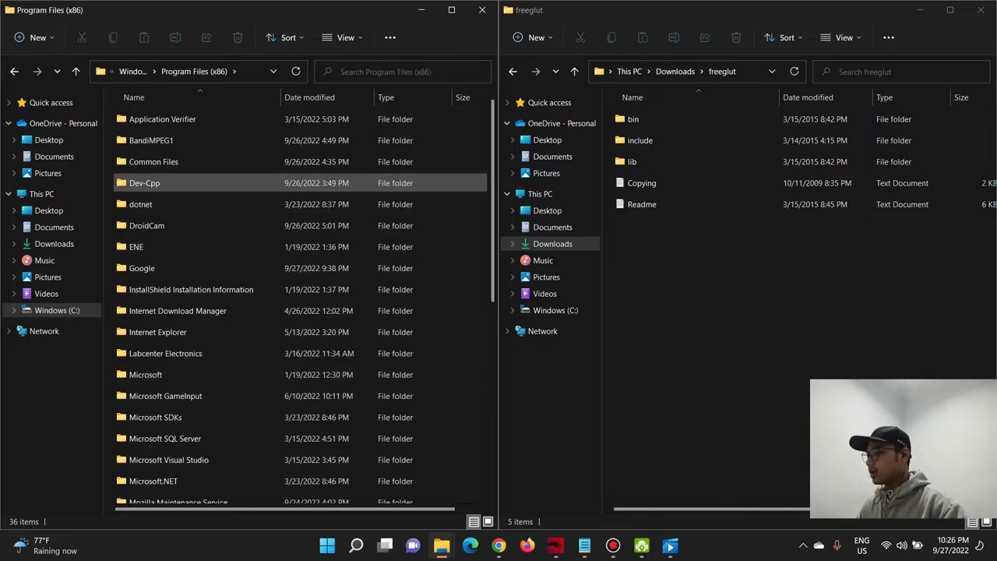
double_click(144, 183)
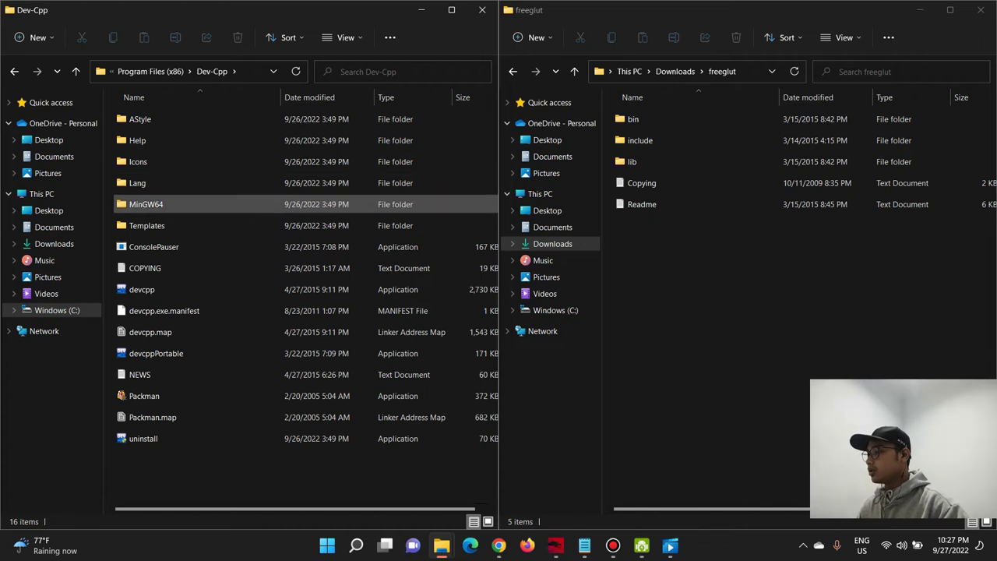
double_click(145, 204)
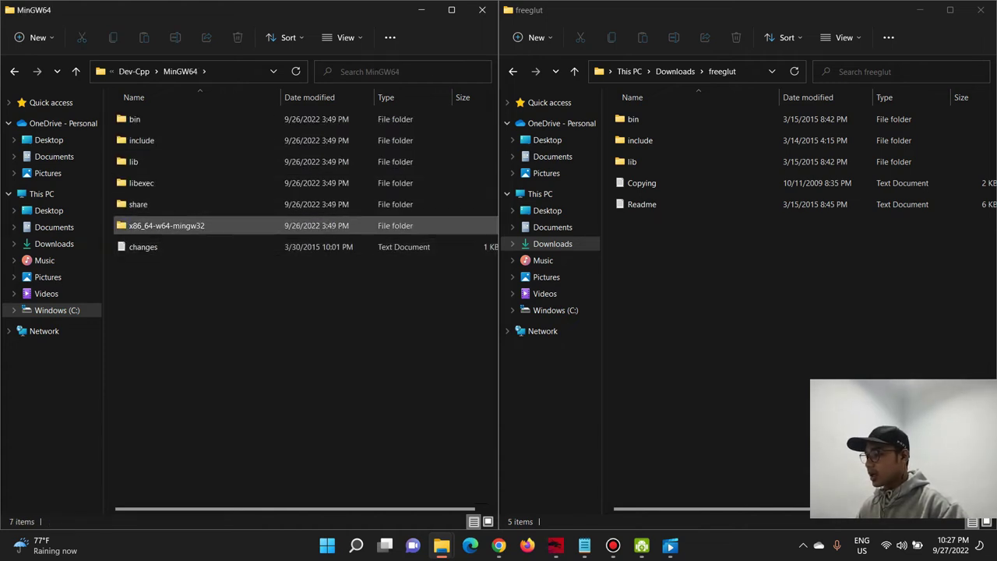
double_click(166, 226)
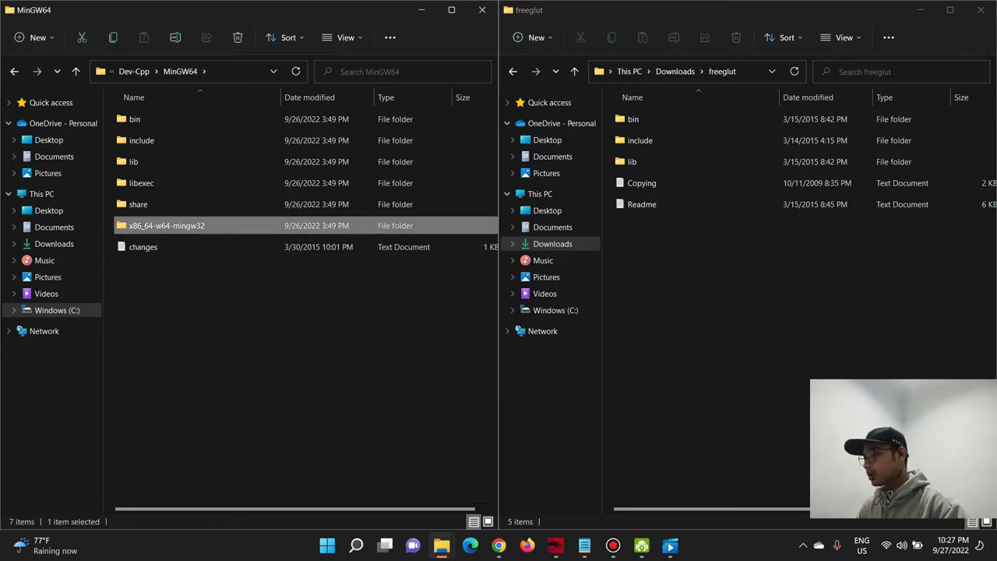
double_click(142, 141)
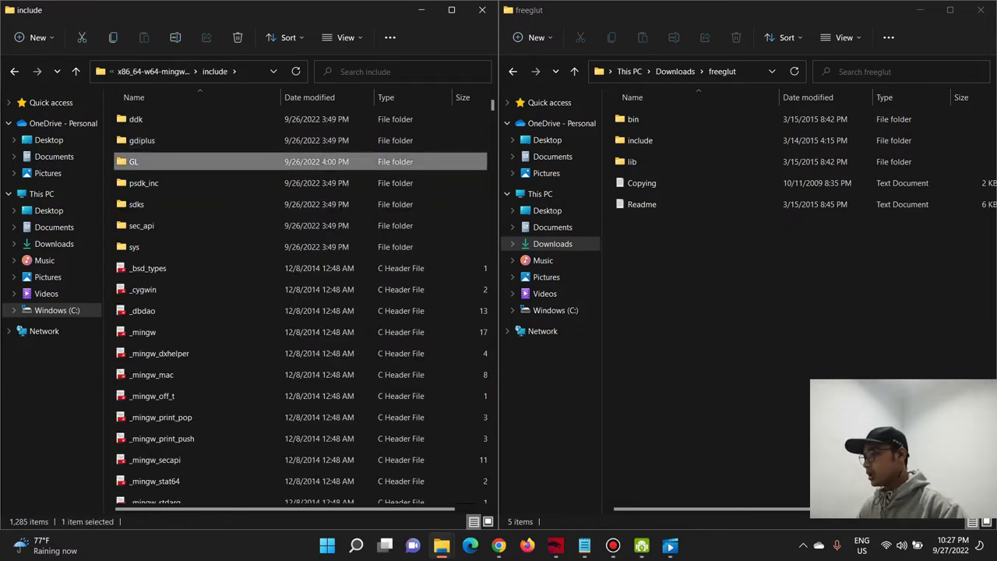
double_click(134, 161)
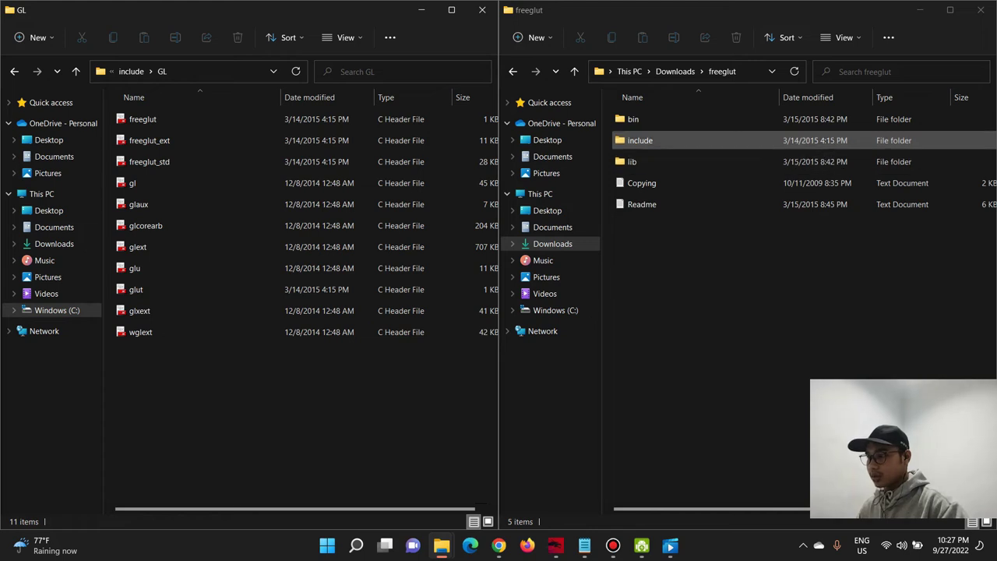
- Open include\GL inside the freeglut folder and copy its four header files: freeglut, freeglut_ext, freeglut_std and glut
double_click(640, 140)
double_click(631, 119)
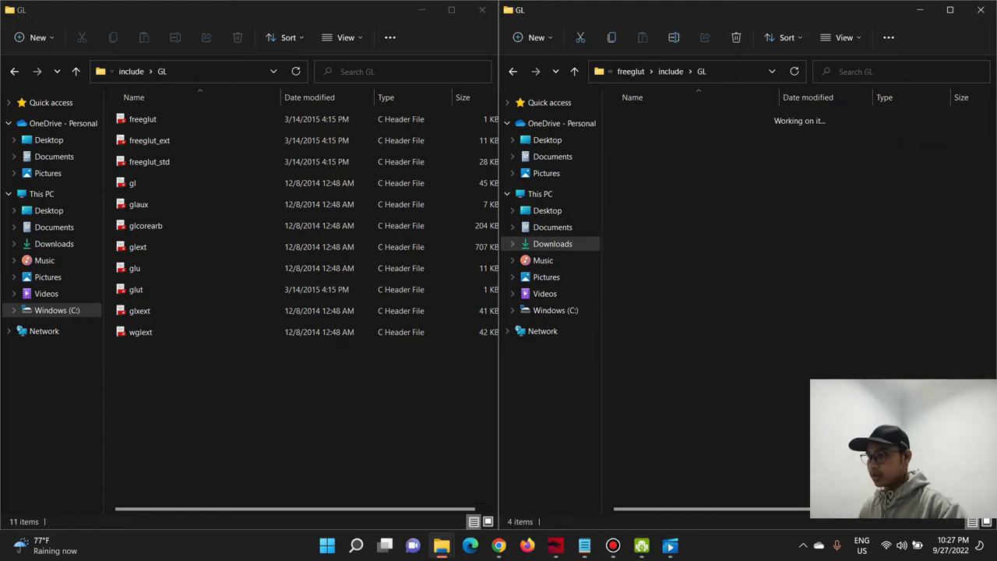
left_click_drag(661, 219, 650, 122)
right_click(651, 124)
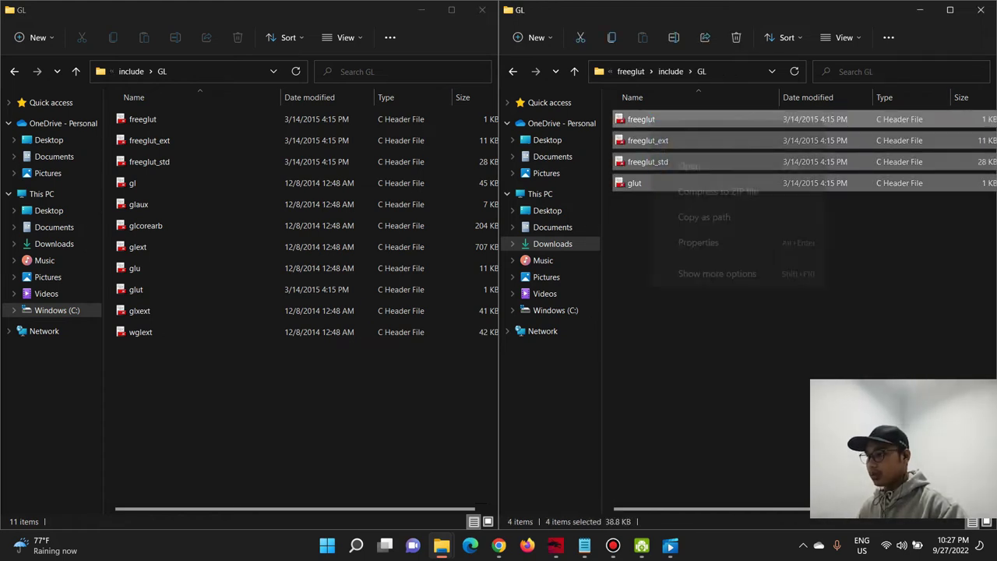
left_click(717, 279)
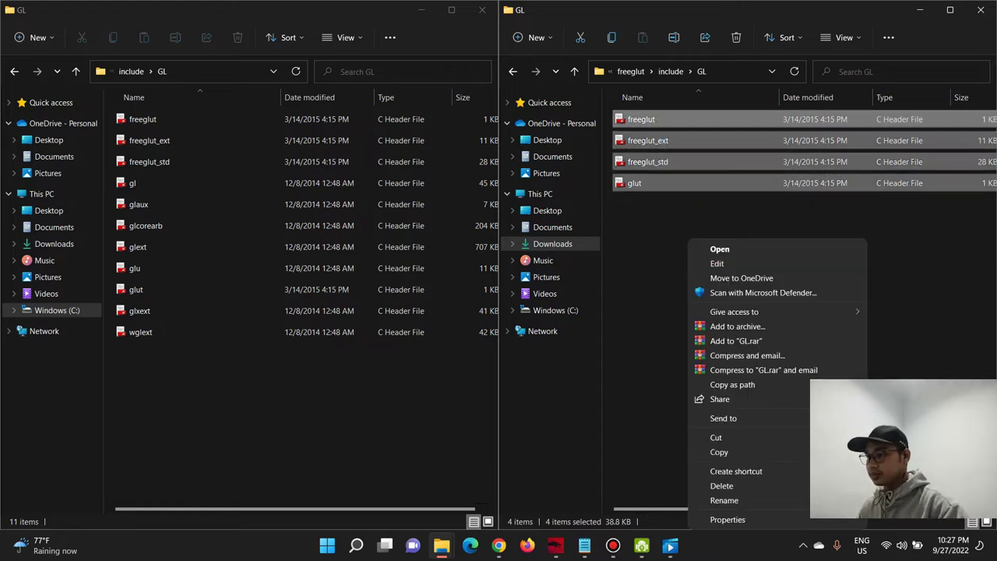
left_click(719, 452)
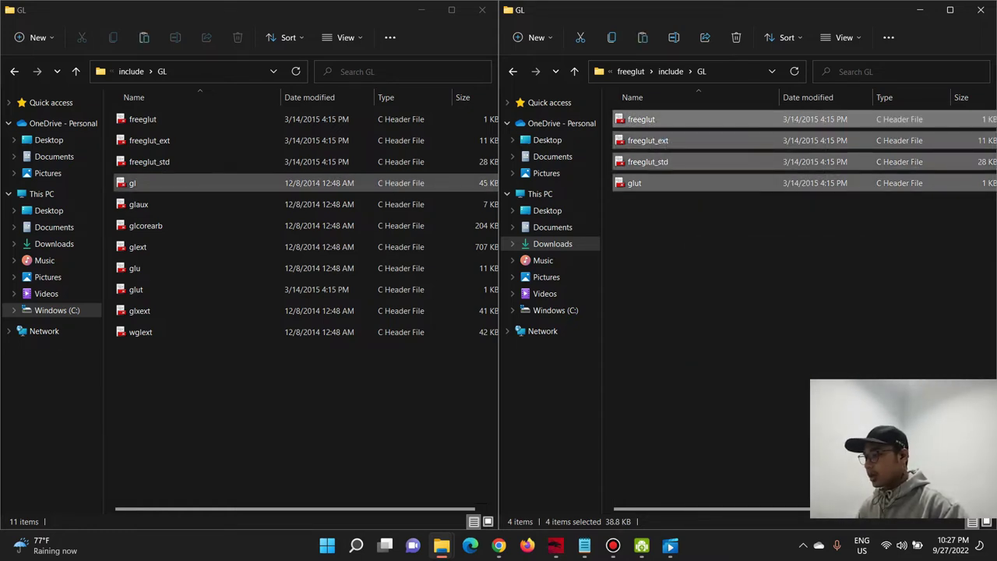
- Paste the headers into the Dev-Cpp MinGW64 include\GL folder, replacing the existing files and granting administrator permission
right_click(275, 194)
left_click(340, 377)
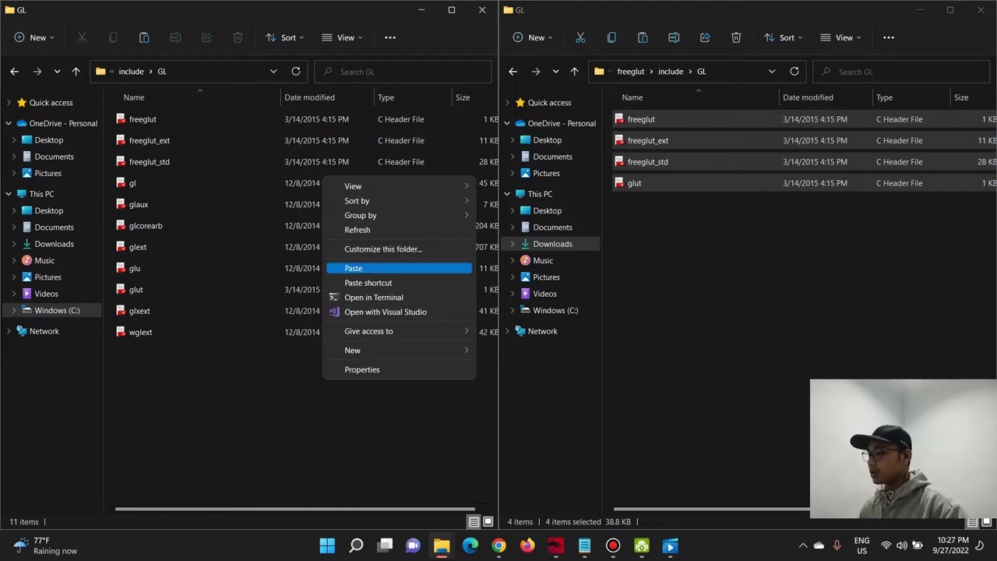
left_click(353, 268)
left_click(467, 205)
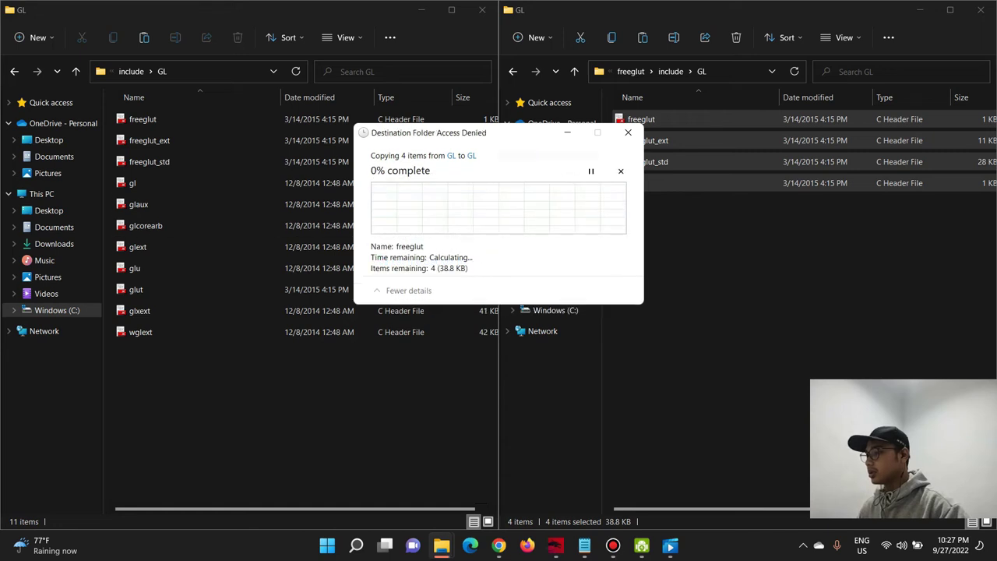
left_click(464, 236)
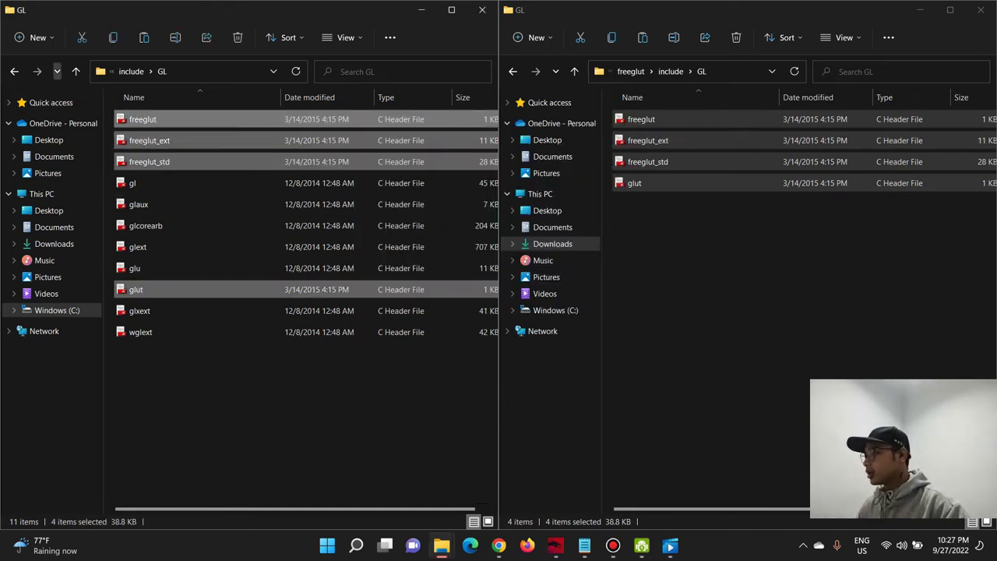
- Go to lib\x64 in the freeglut folder and copy libfreeglut.a and libfreeglut_static.a
left_click(512, 71)
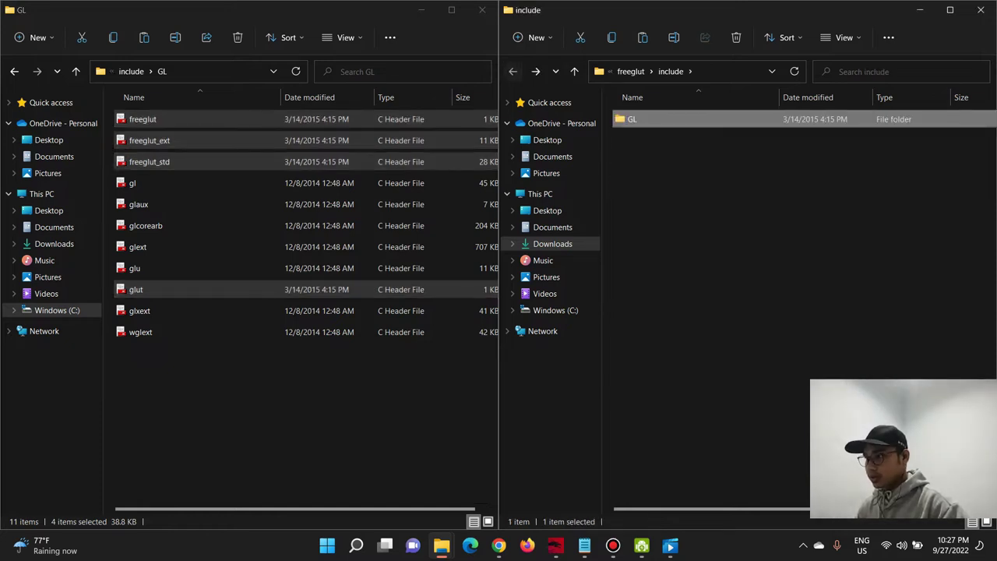
left_click(513, 71)
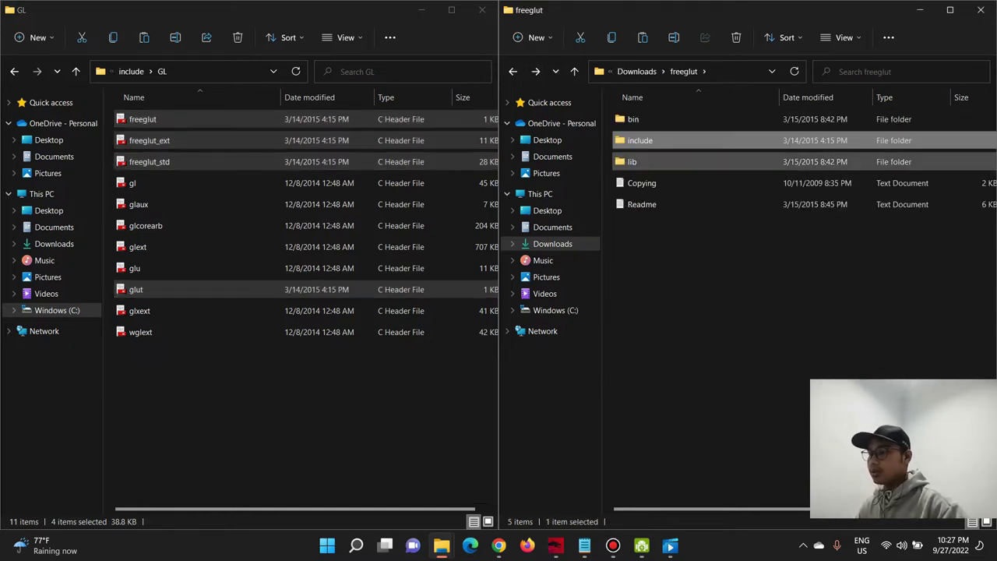
double_click(647, 161)
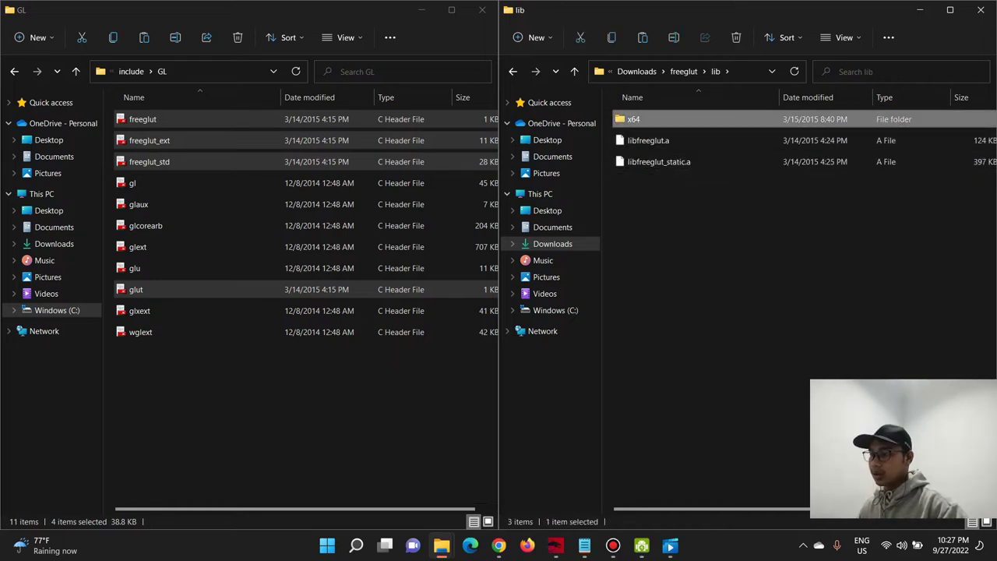
double_click(634, 119)
left_click_drag(651, 183, 662, 128)
right_click(654, 123)
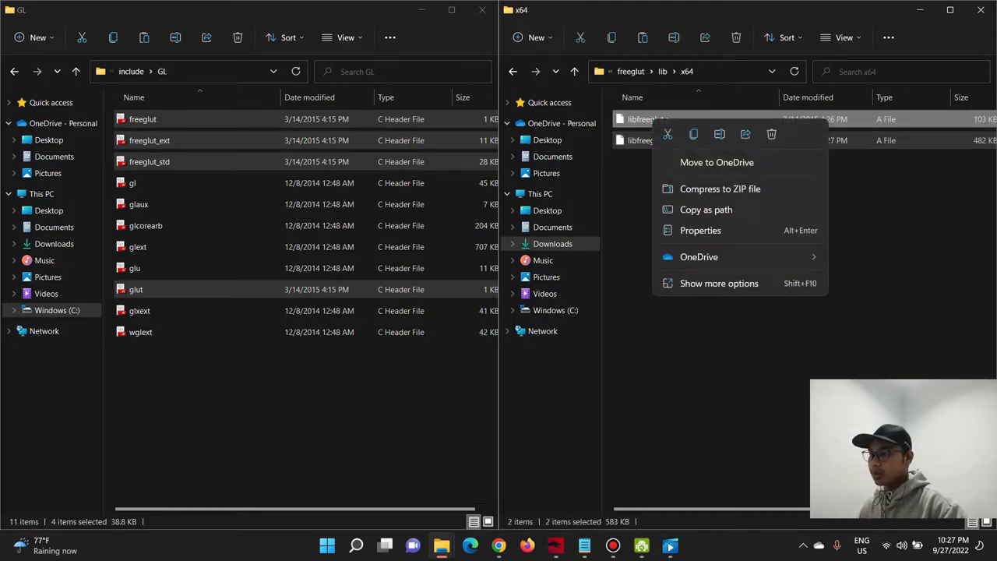
left_click(719, 282)
left_click(708, 200)
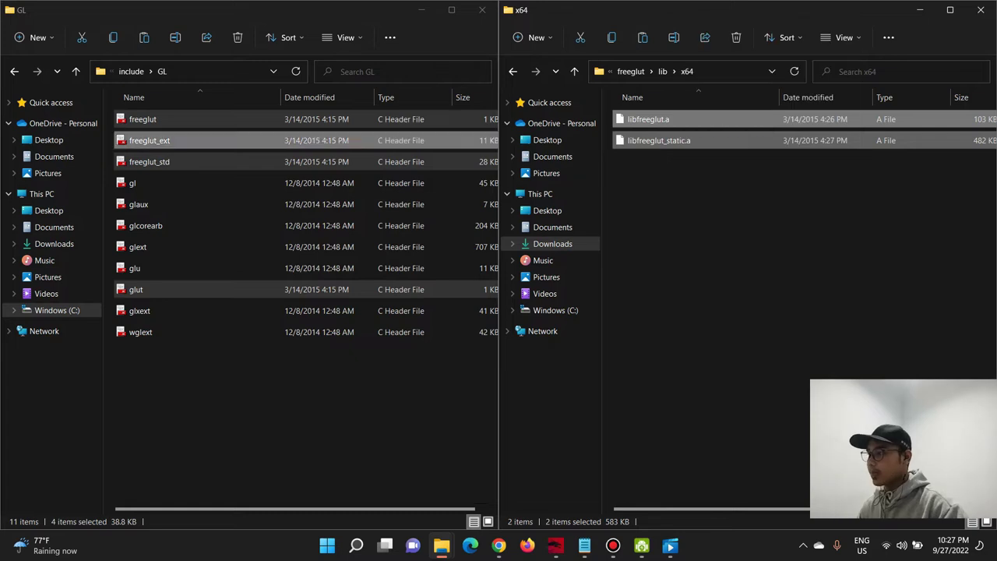
- Paste the two library files into x86_64-w64-mingw32\lib, replacing the existing ones and granting administrator permission for all items
left_click(14, 71)
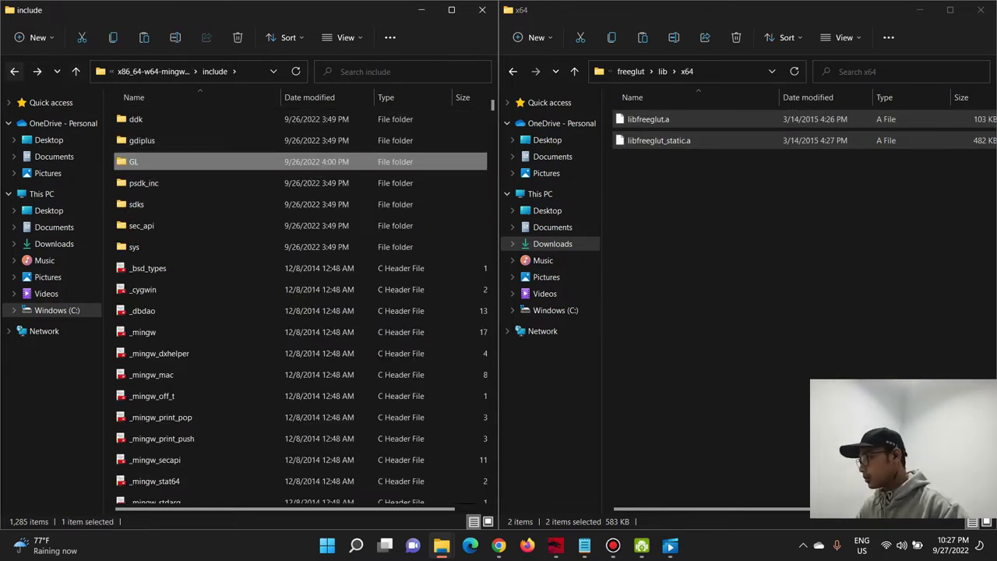
left_click(14, 71)
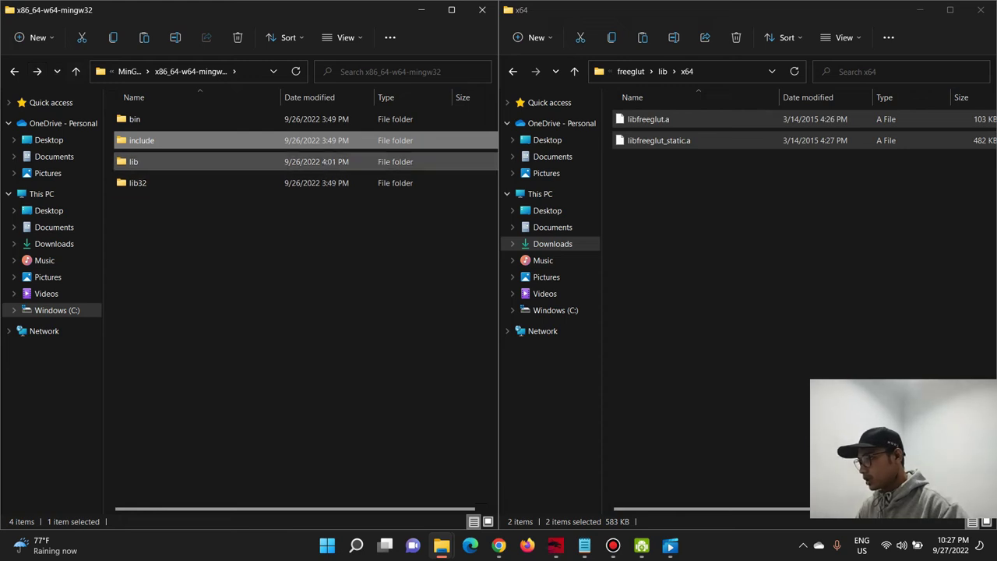
double_click(180, 161)
right_click(200, 225)
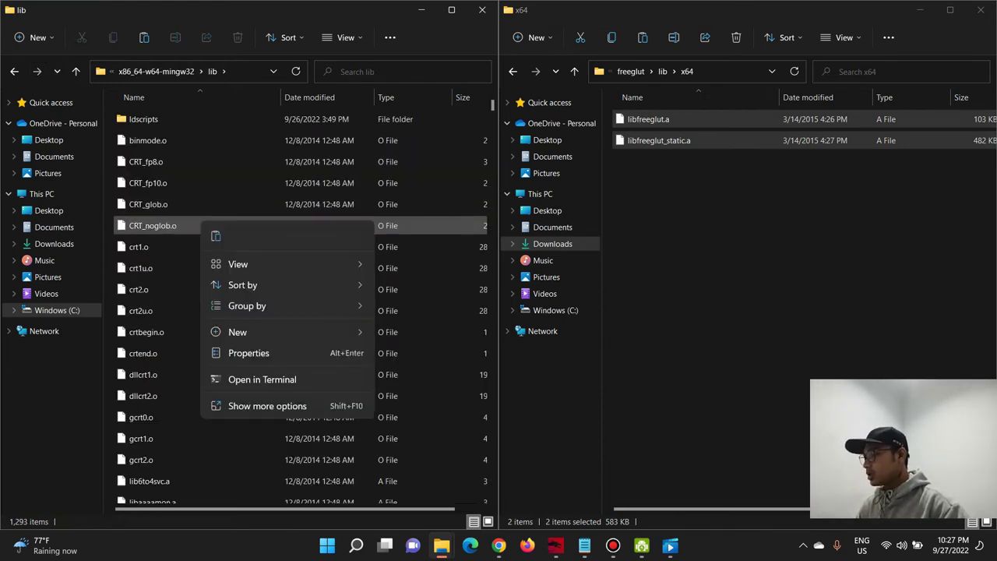
left_click(215, 235)
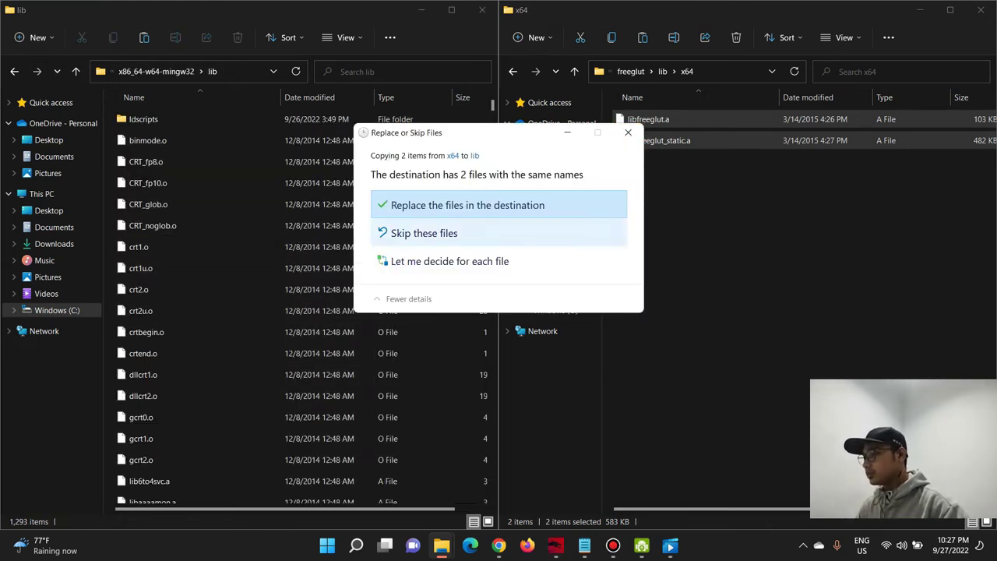
left_click(498, 200)
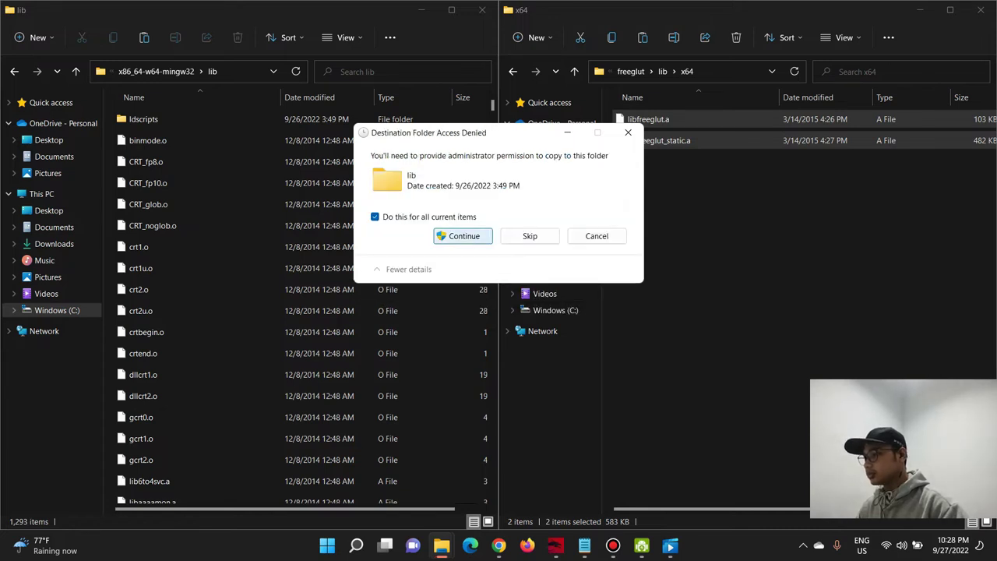
left_click(462, 236)
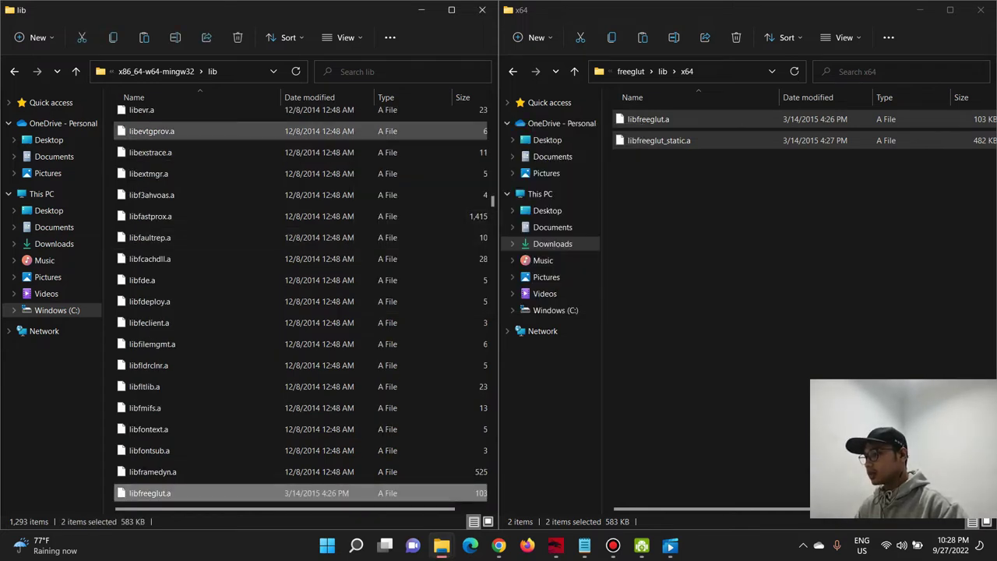
scroll(218, 156, "up", 12)
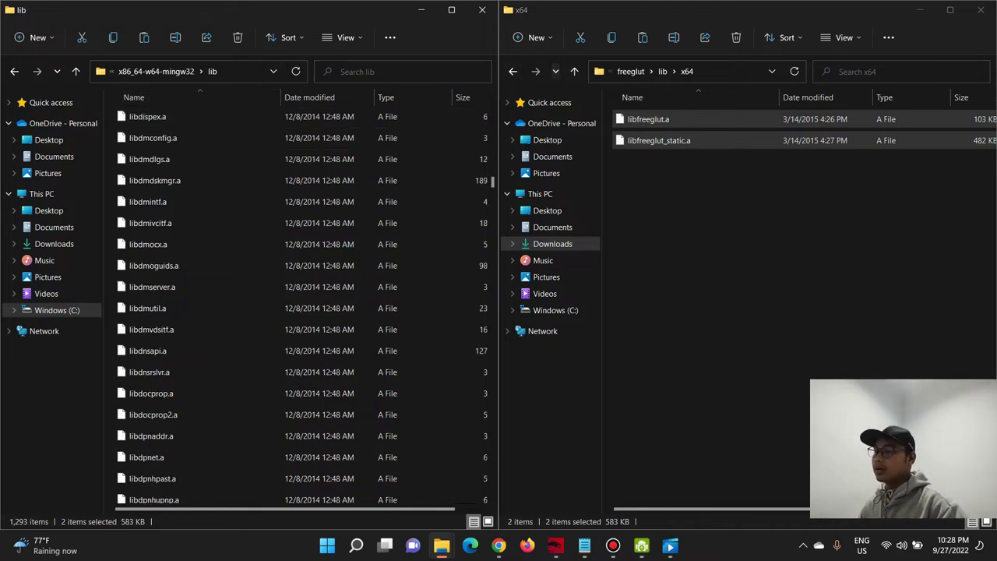
- Return to the freeglut folder in Downloads and open its bin\x64 subfolder
left_click(513, 71)
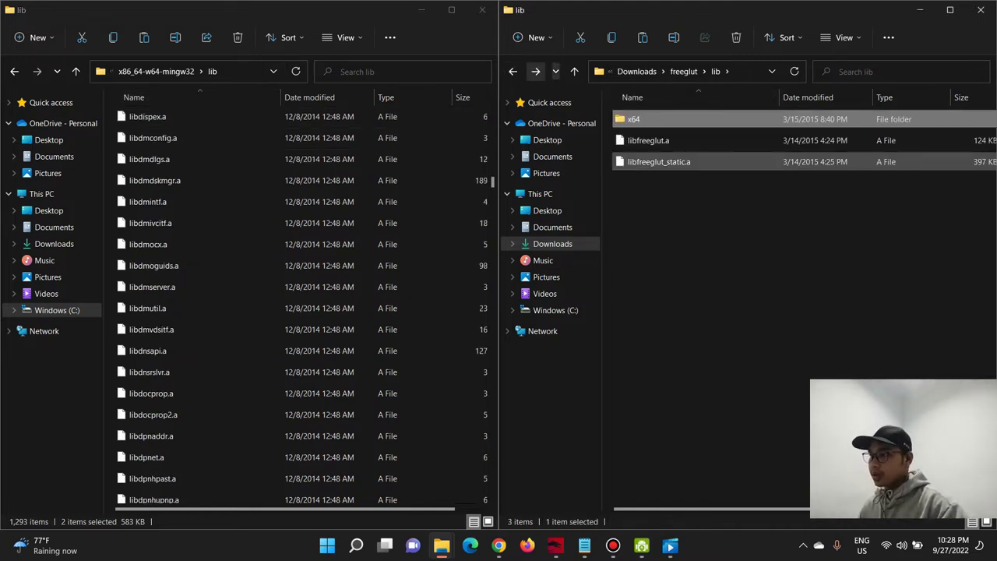
left_click(512, 71)
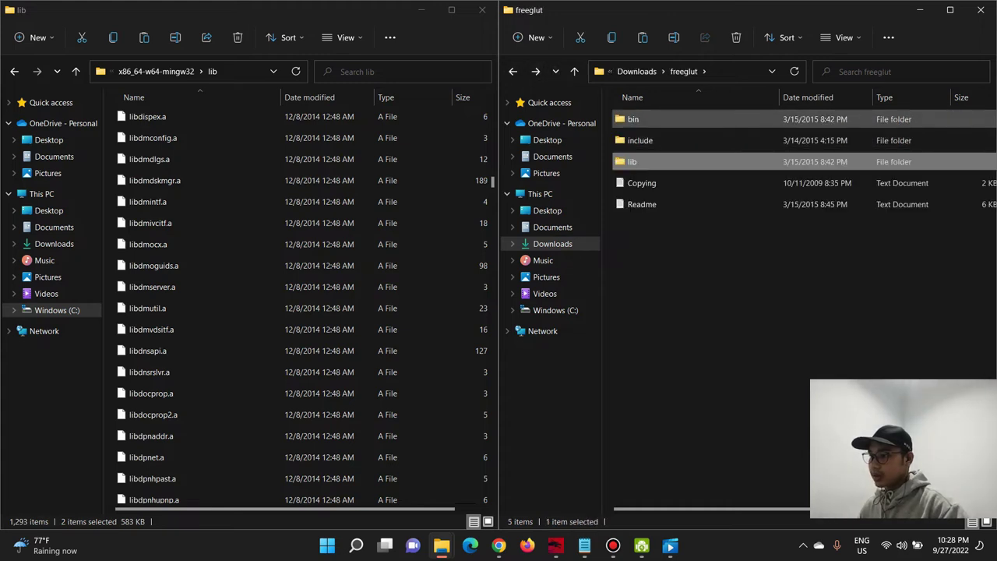
double_click(633, 118)
double_click(702, 119)
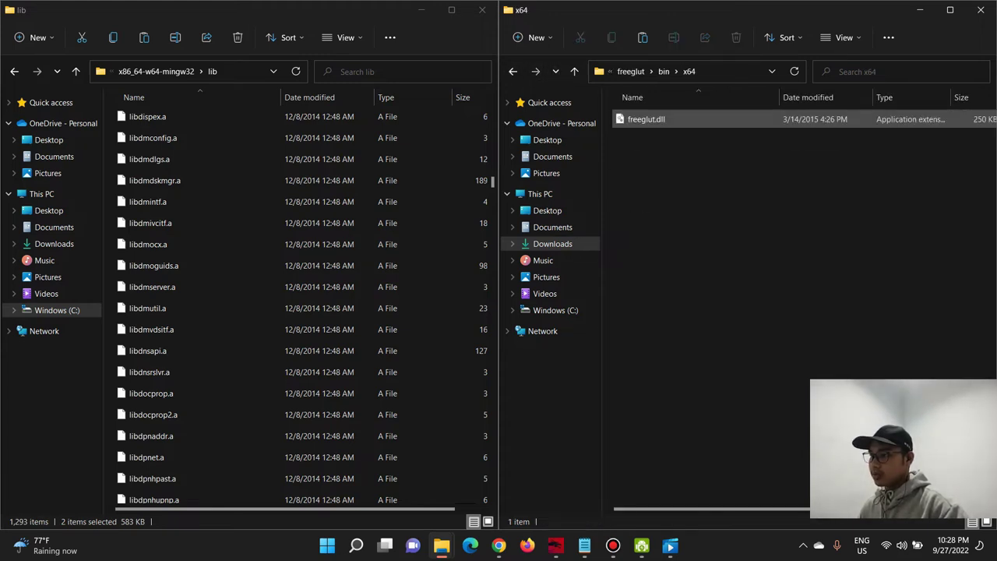
right_click(704, 128)
left_click(746, 313)
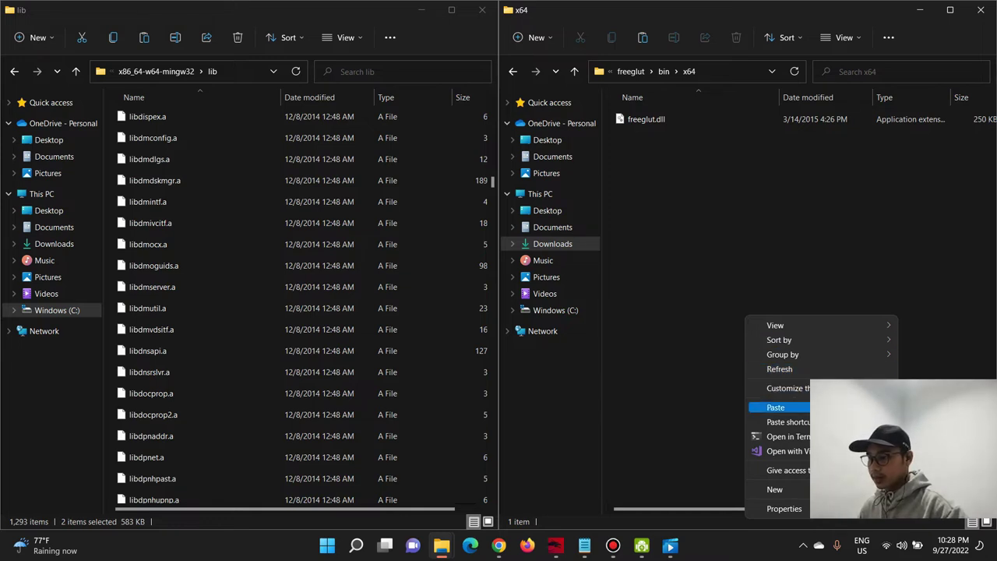
right_click(684, 124)
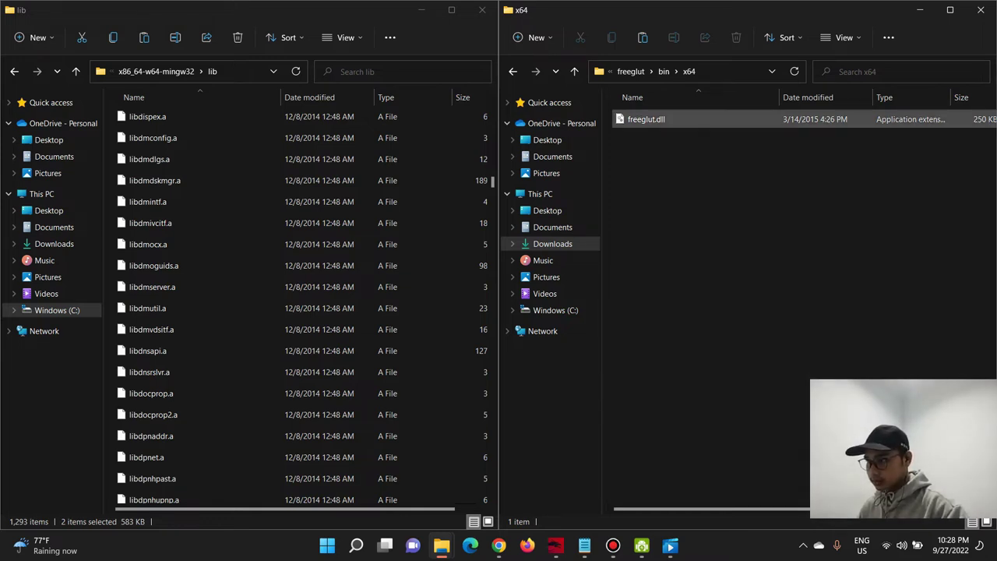
left_click(750, 309)
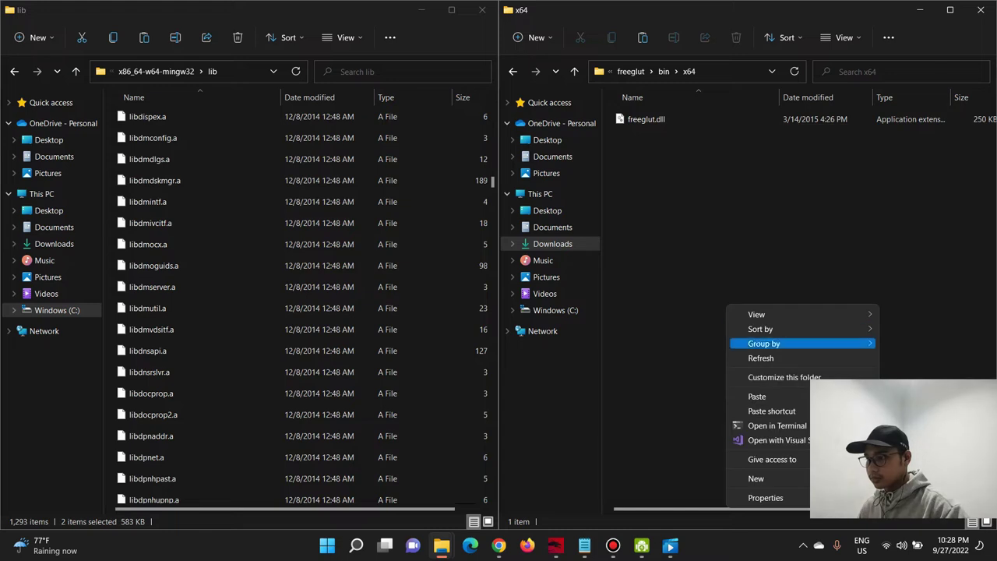
right_click(669, 191)
- Copy freeglut.dll from the freeglut bin\x64 folder
left_click(646, 120)
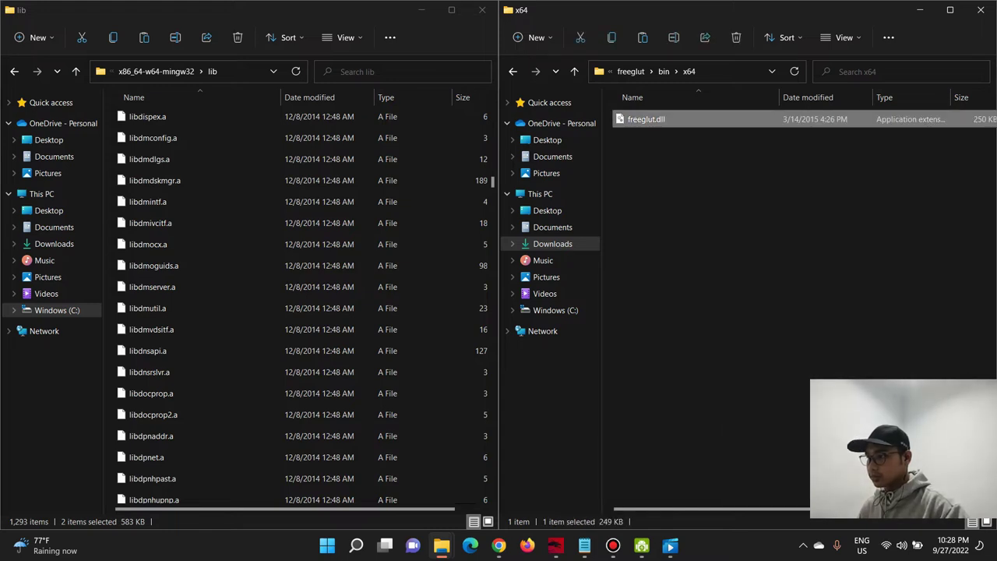
right_click(646, 119)
left_click(718, 274)
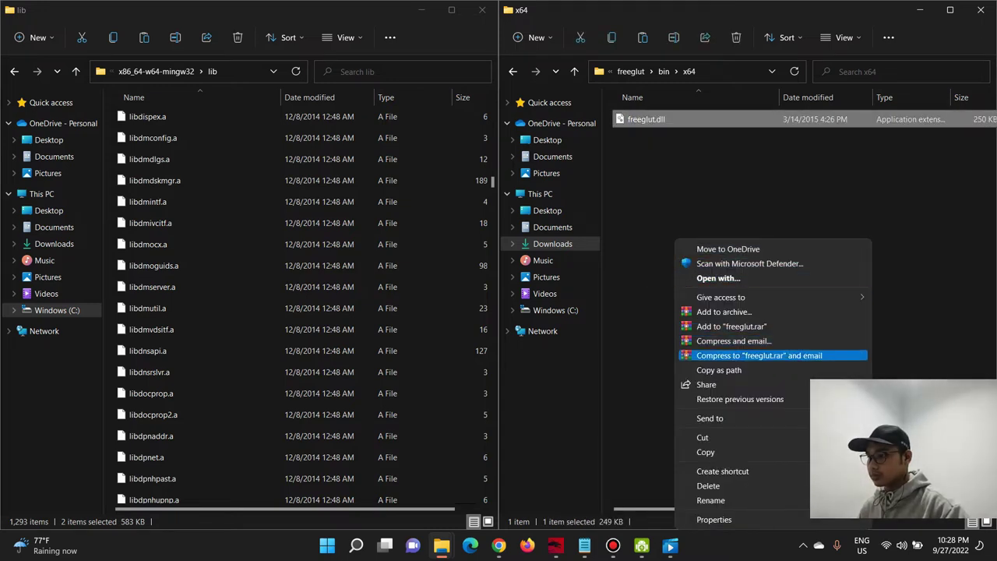
left_click(705, 452)
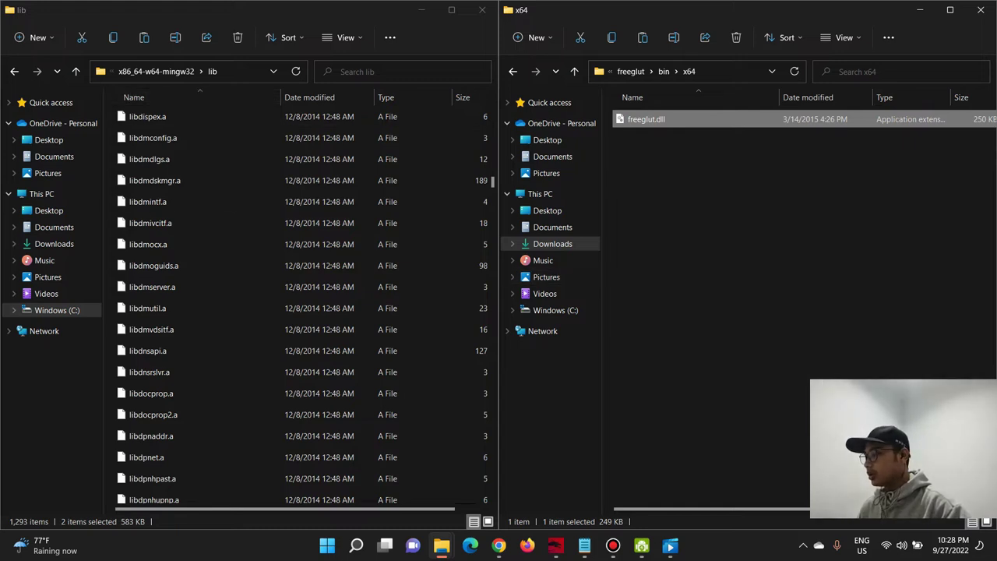
- Switch the File Explorer window showing the MinGW lib folder to C:\Windows\System32
scroll(300, 308, "up", 20)
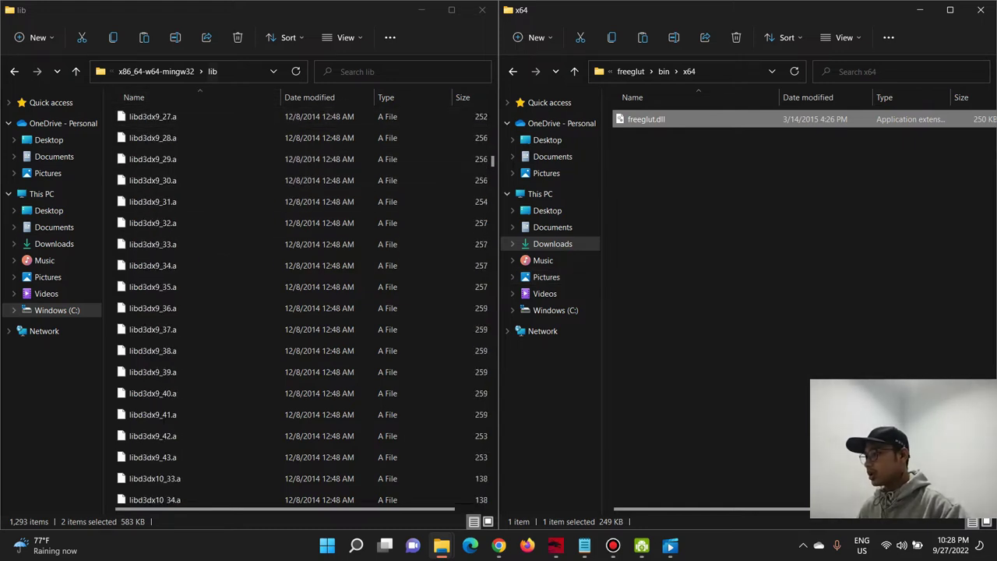
left_click(226, 71)
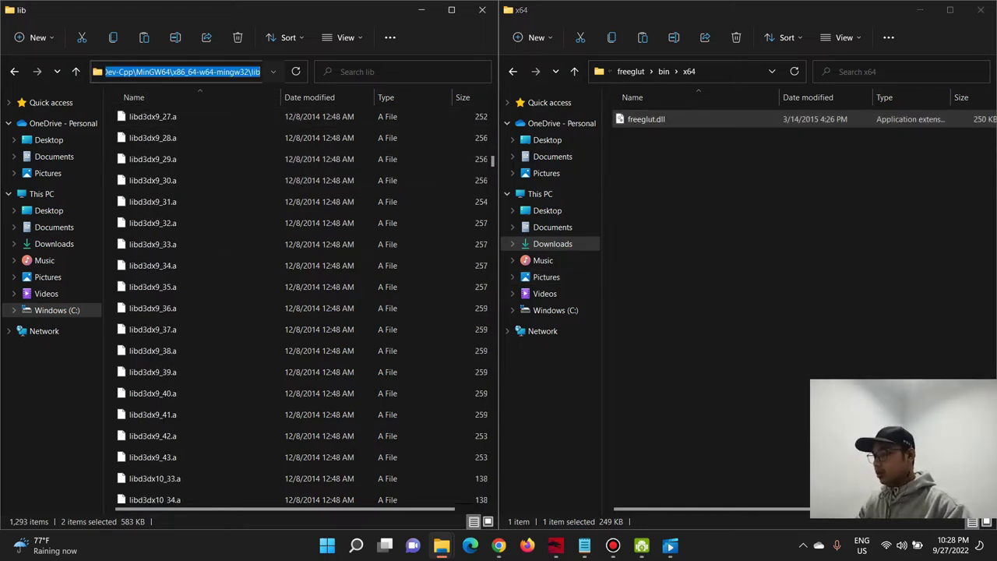
key("BackSpace")
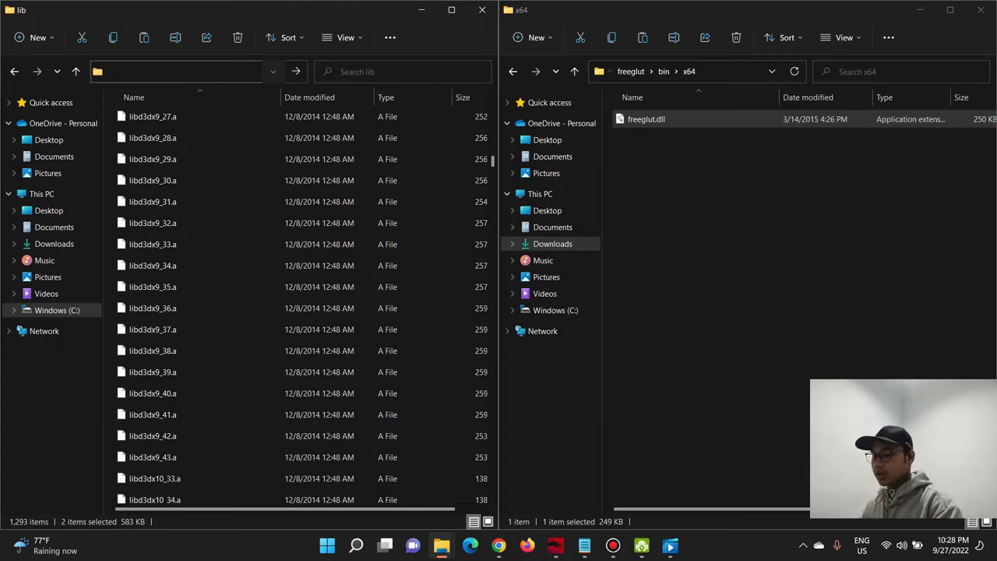
type("c:\\")
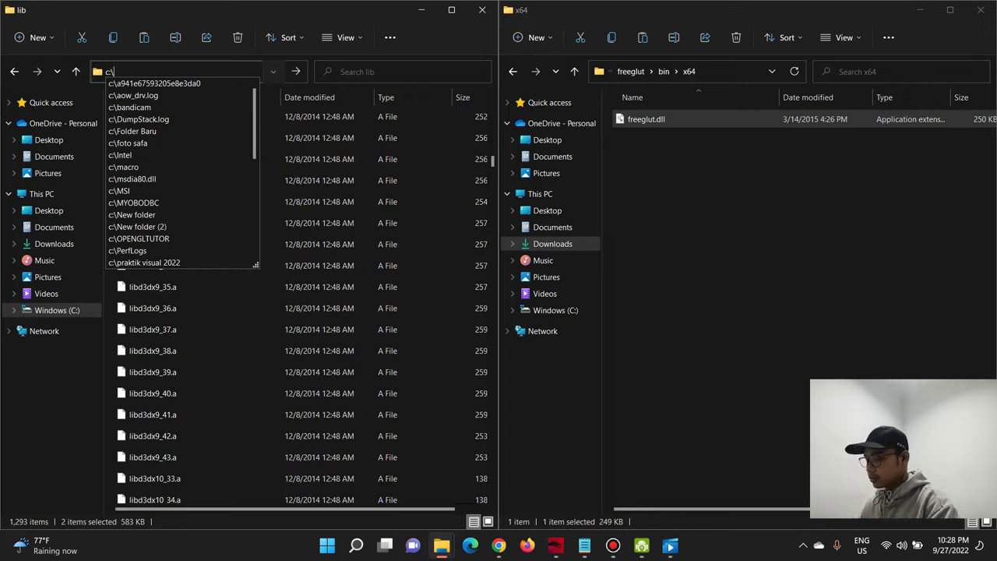
type("w")
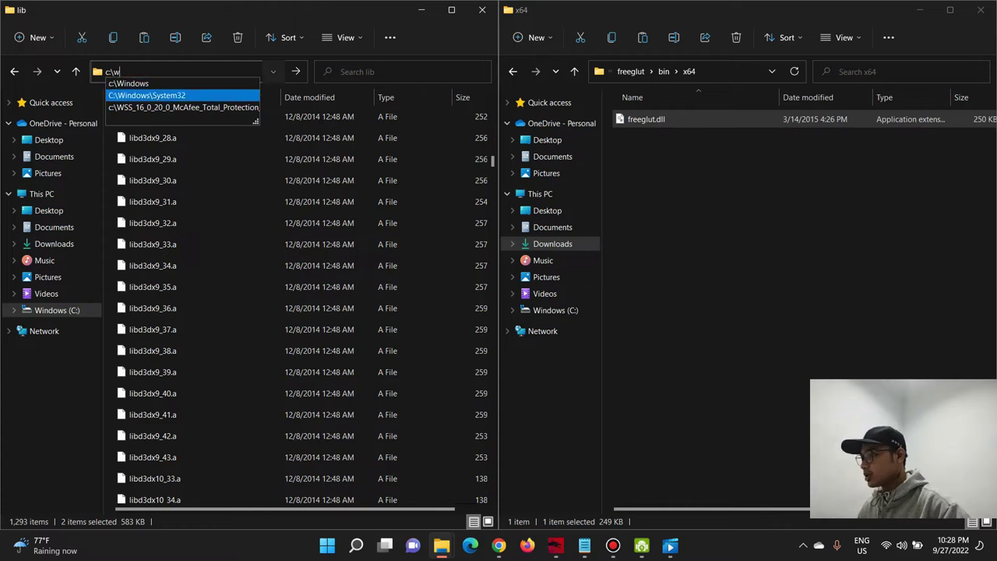
left_click(146, 95)
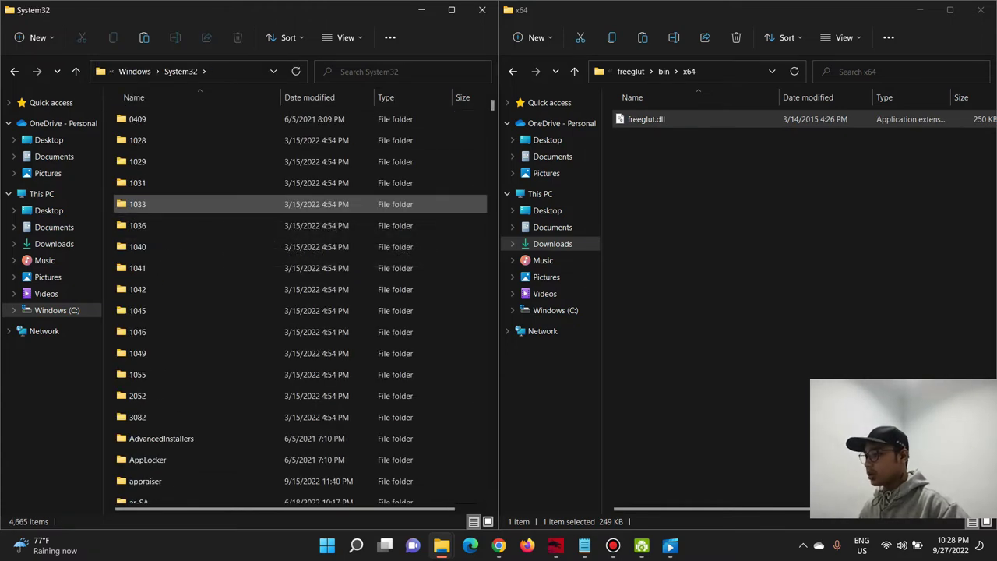
- Paste freeglut.dll into C:\Windows\System32, replacing the existing file and granting administrator permission
right_click(226, 204)
left_click(231, 216)
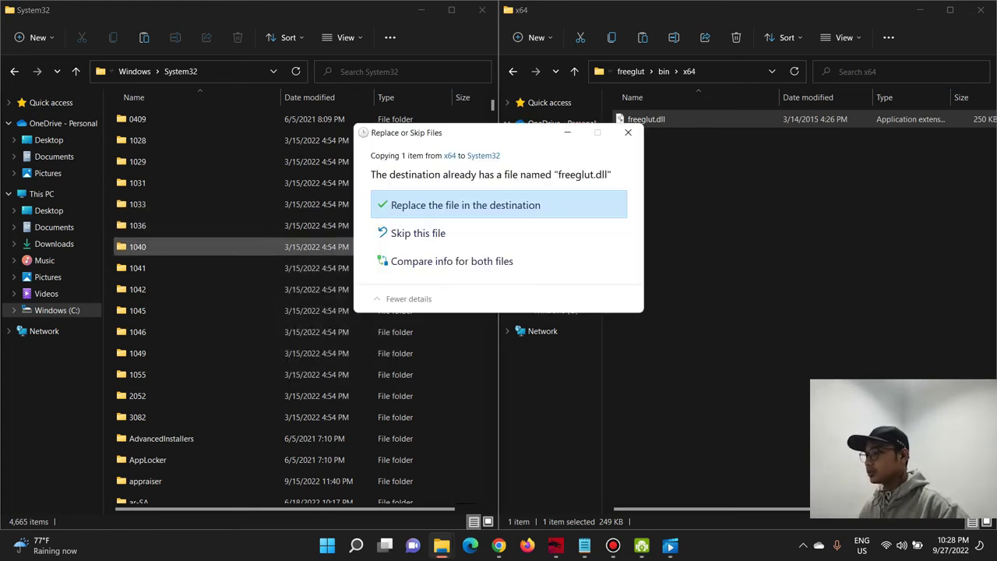
left_click(465, 205)
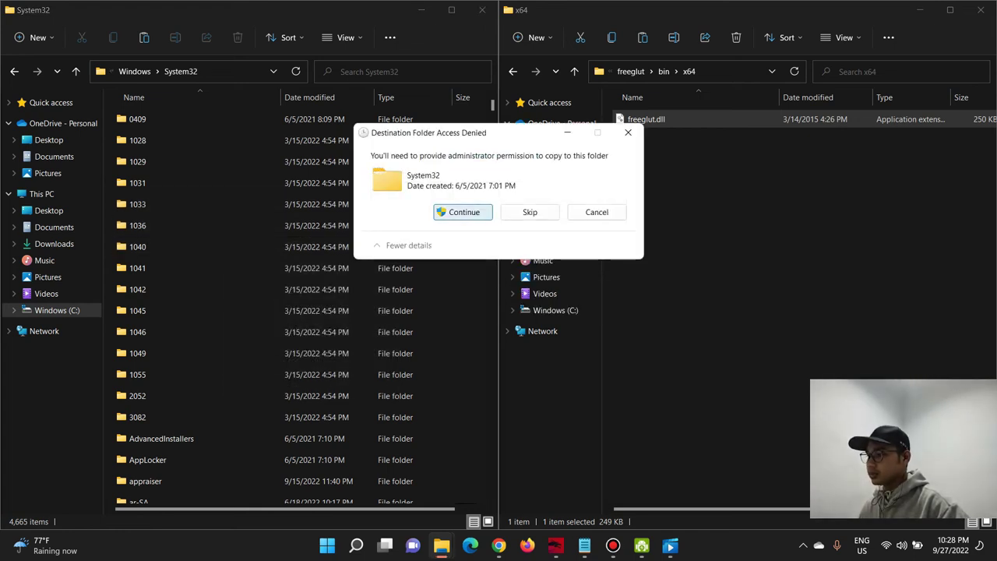
left_click(464, 212)
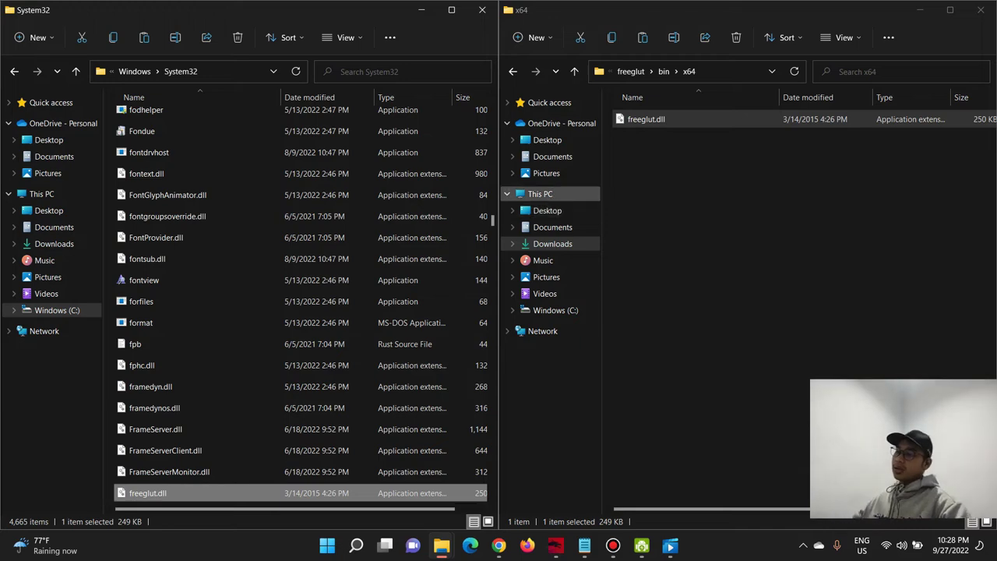
- Close both File Explorer windows and run Dev-C++ as administrator from the desktop
left_click(980, 9)
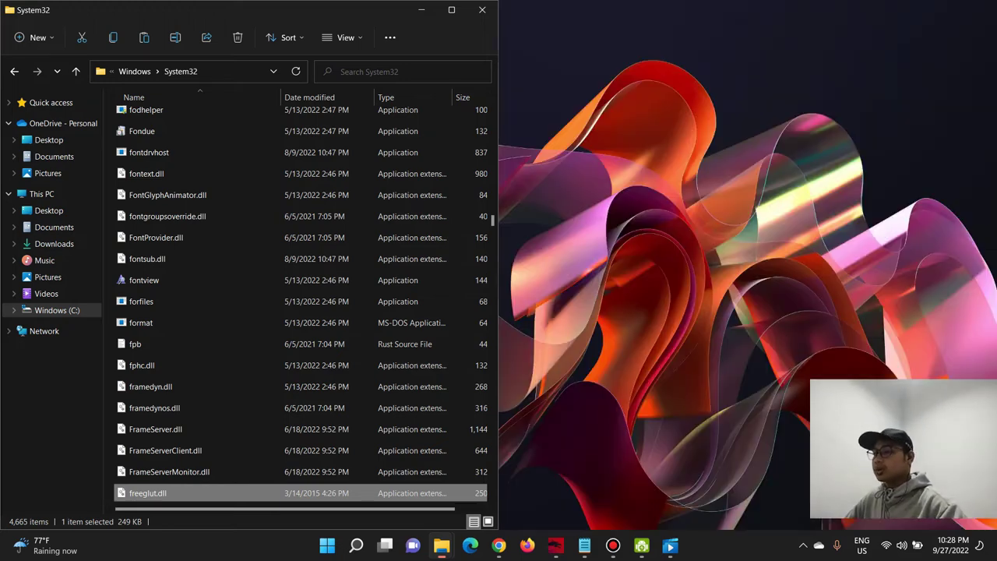
left_click(482, 9)
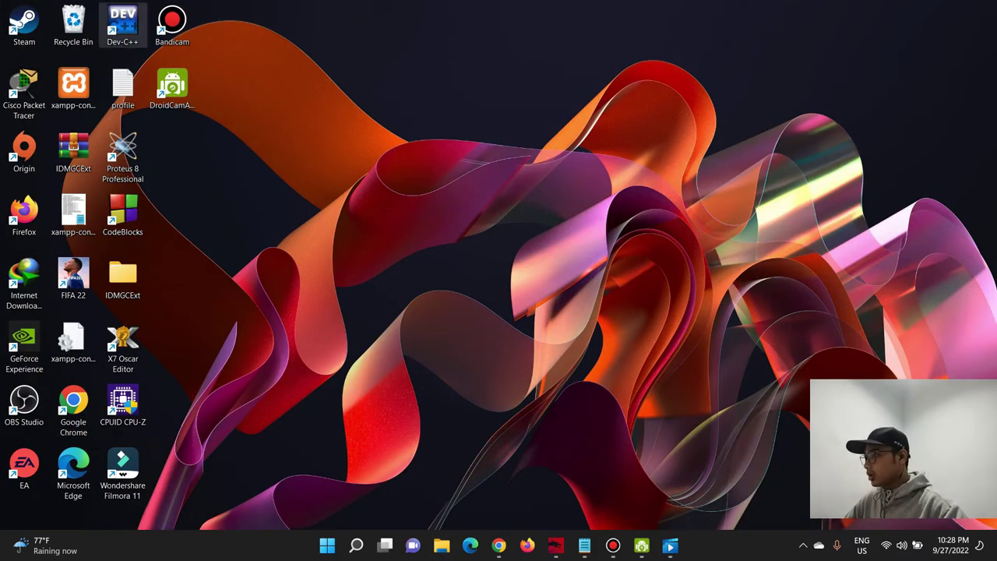
right_click(122, 23)
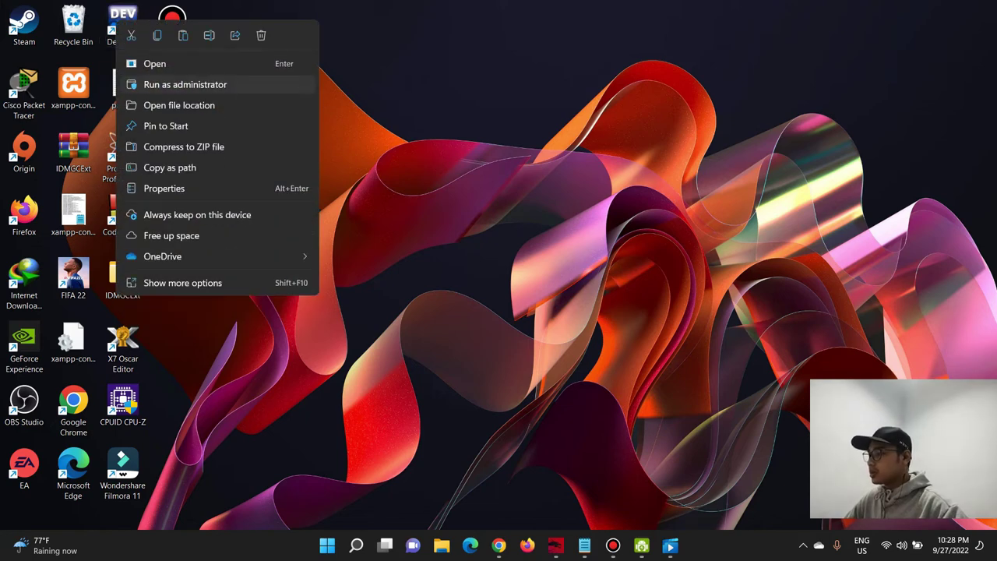
left_click(171, 84)
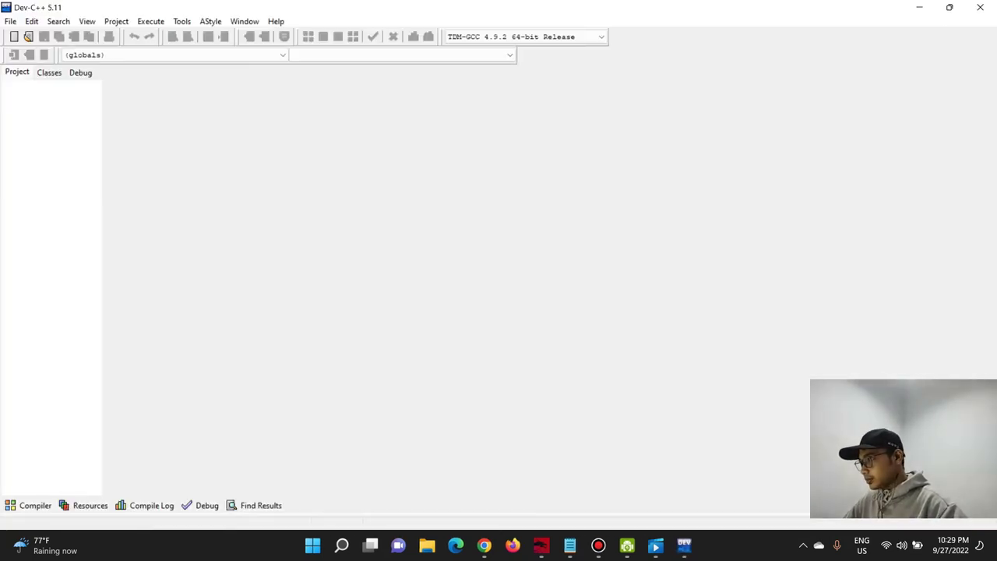
- Create a new C++ project of type Console Application named TITIk
left_click(10, 22)
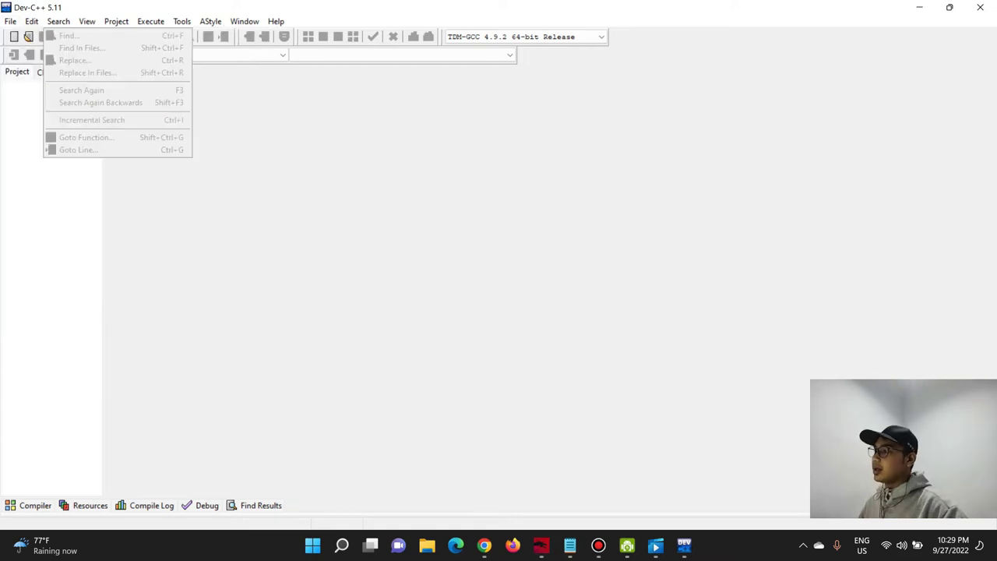
mouse_move(24, 36)
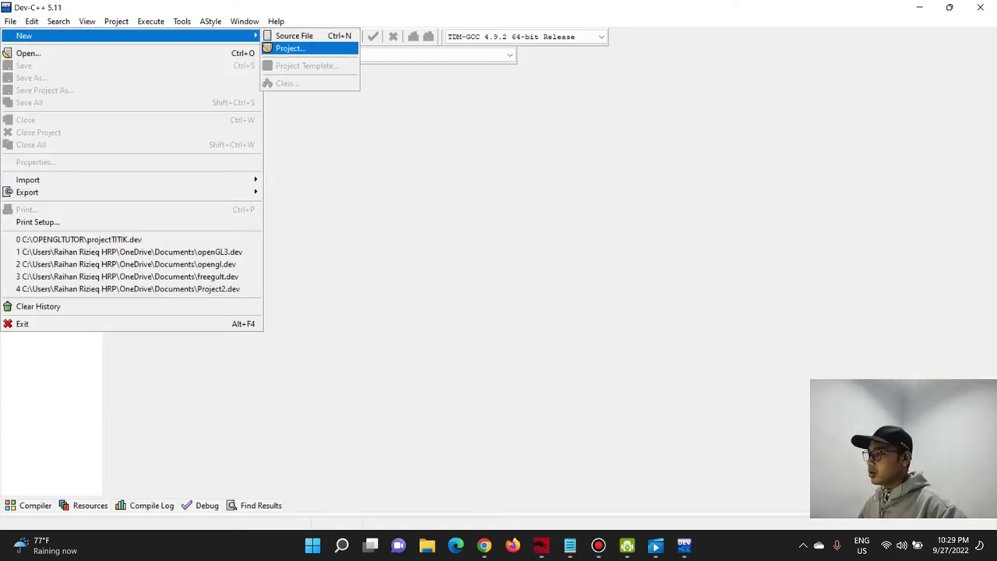
left_click(290, 48)
left_click(399, 211)
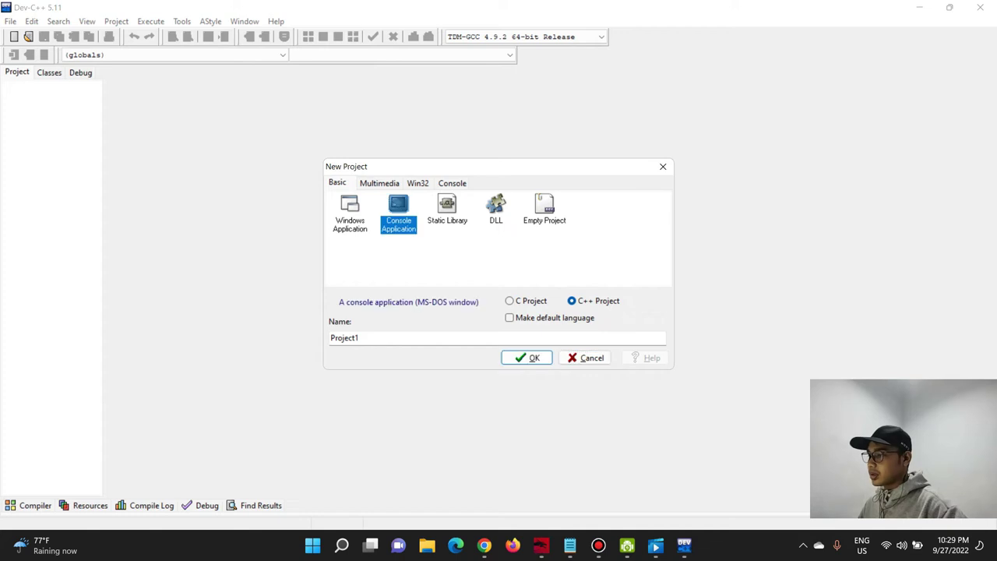
left_click(360, 338)
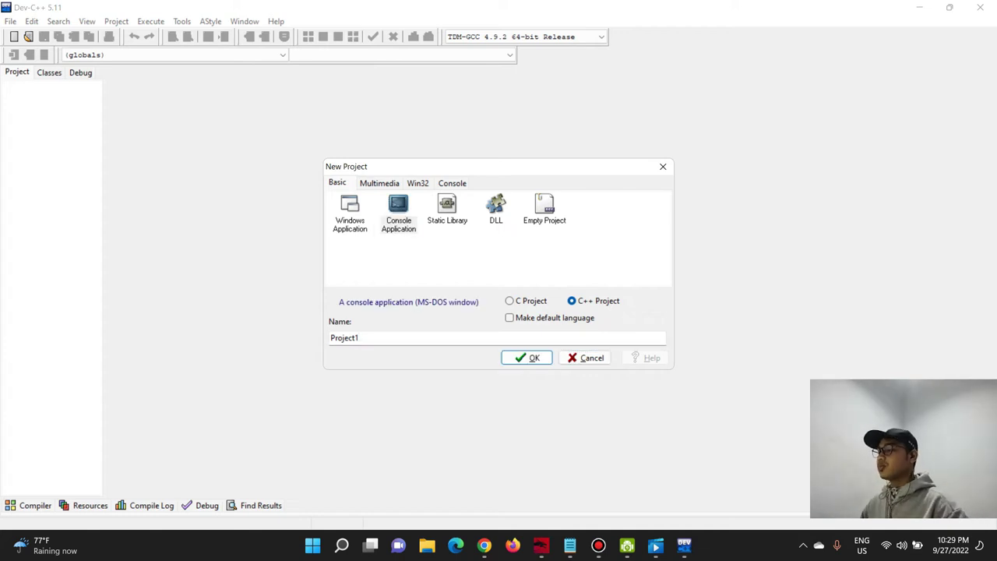
key("BackSpace")
key("BackSpace")
key("BackSpace")
key("BackSpace")
key("BackSpace")
key("BackSpace")
key("BackSpace")
key("BackSpace")
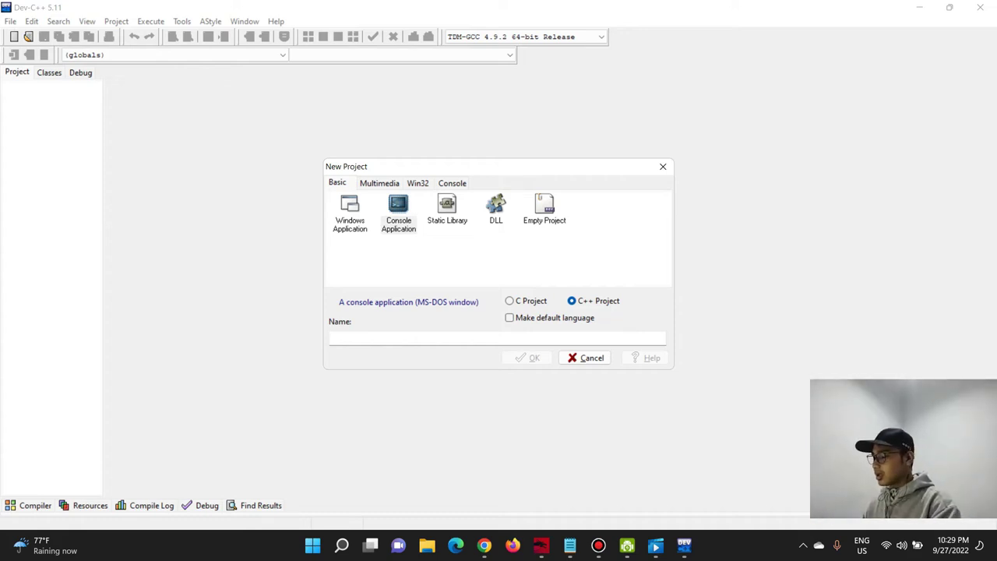
type("TITIk")
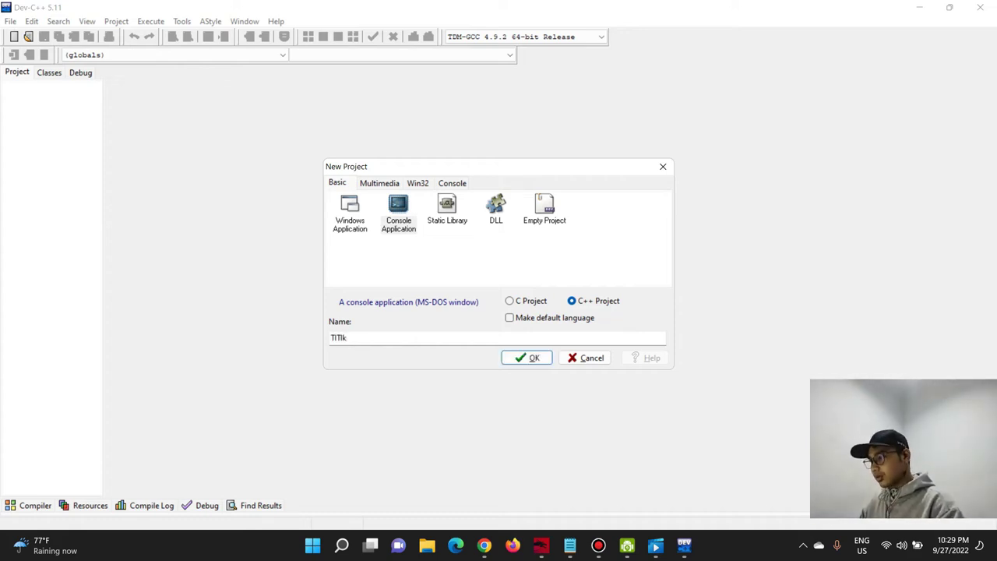
left_click(527, 358)
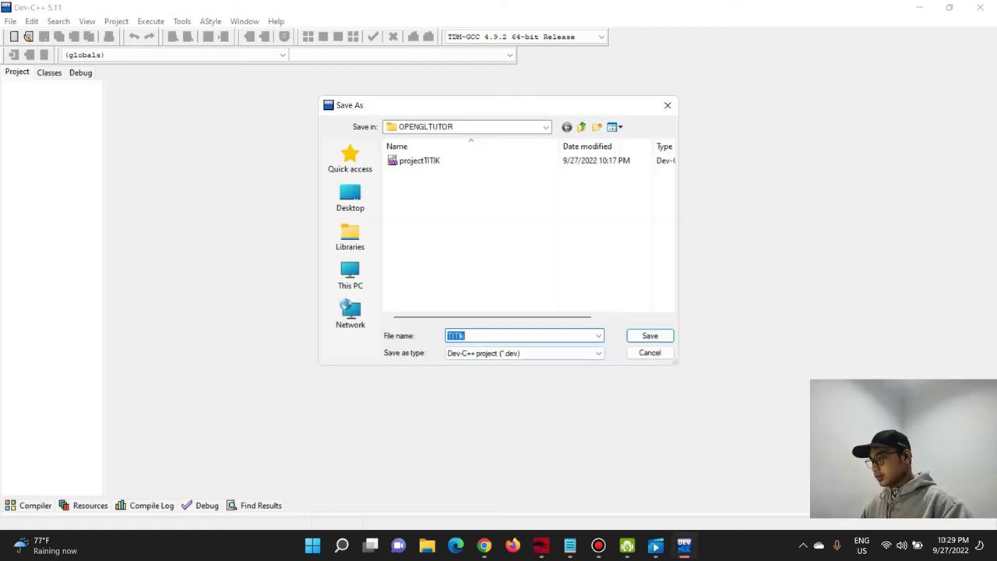
- Save the project file as TITIk in the OPENGLTUTOR folder
left_click_drag(483, 317, 498, 318)
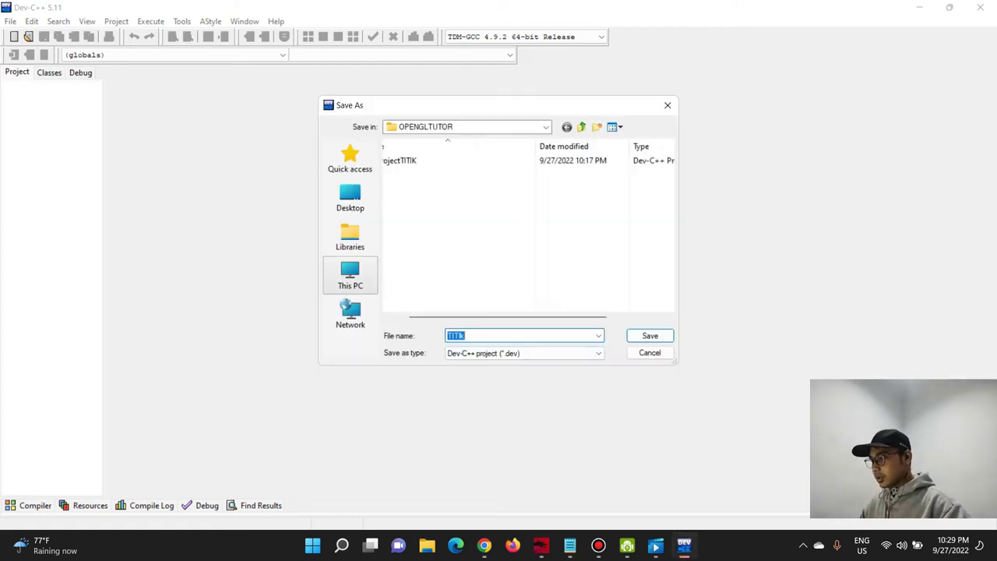
left_click(449, 335)
scroll(529, 230, "left", 1)
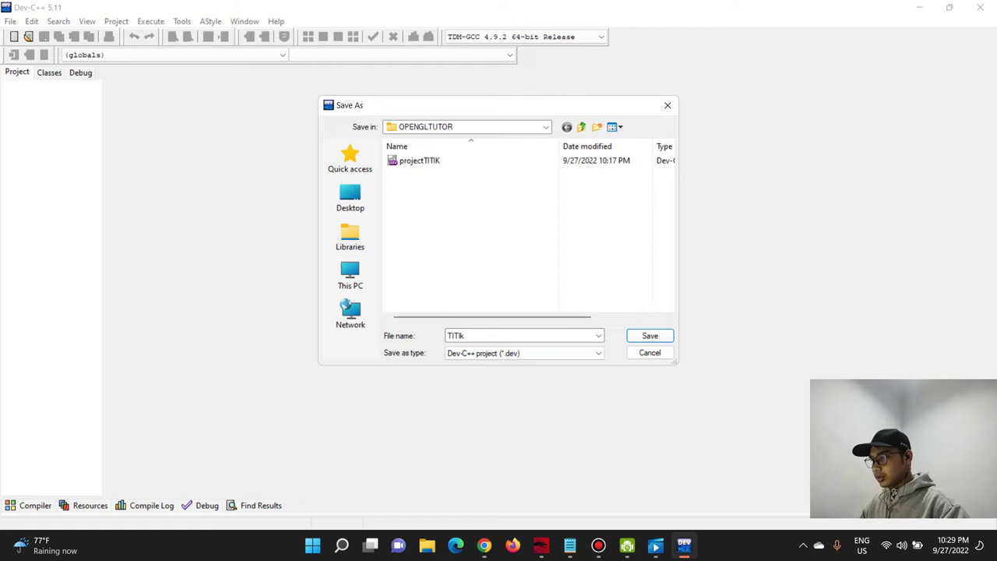
key("Return")
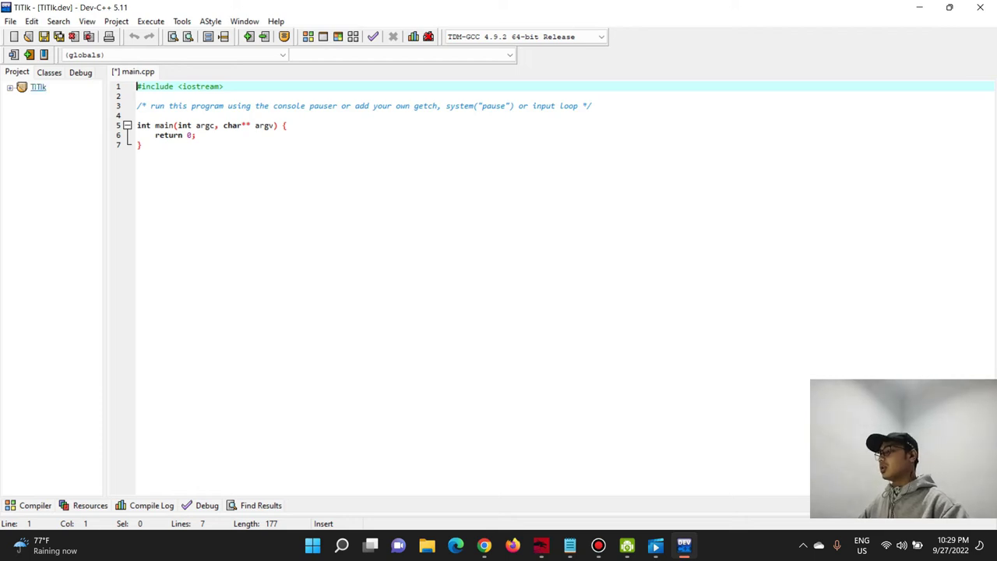
- Open the TITIk project's options at the additional command line parameters
right_click(31, 85)
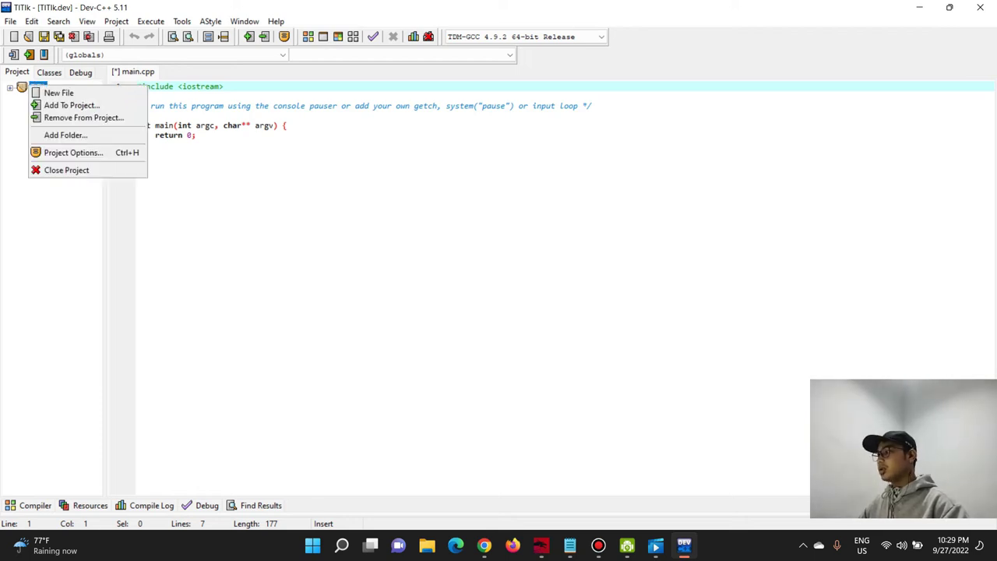
left_click(78, 152)
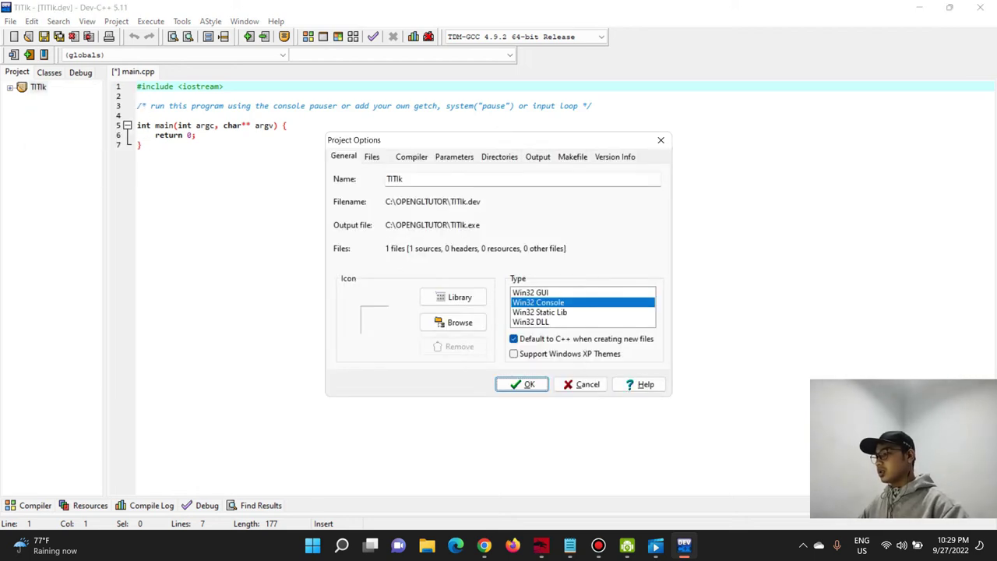
left_click(455, 157)
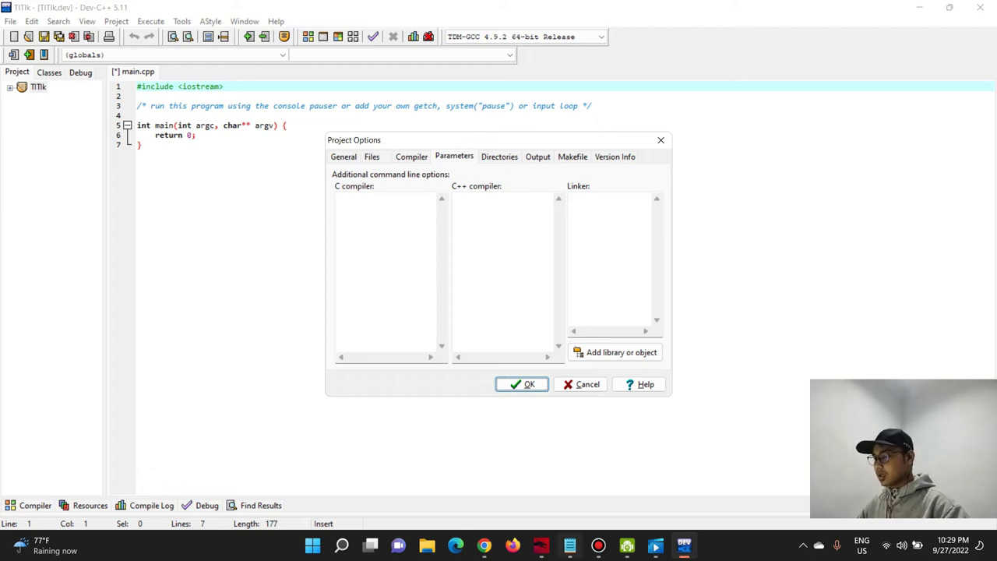
- Switch to Notepad and go to the linker flags at the beginning of the notes
left_click(570, 545)
scroll(498, 257, "up", 8)
left_click(106, 141)
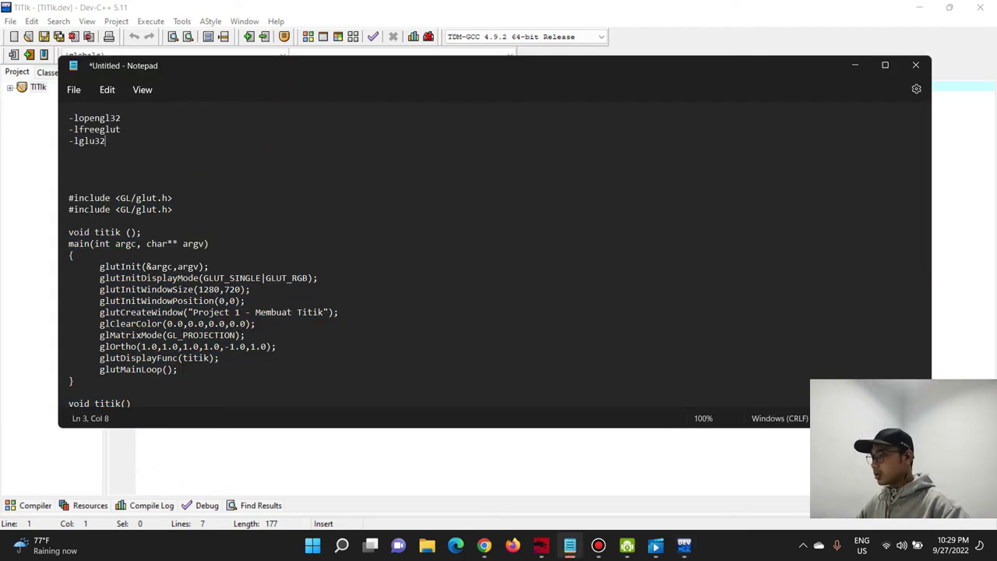
left_click_drag(108, 153, 69, 119)
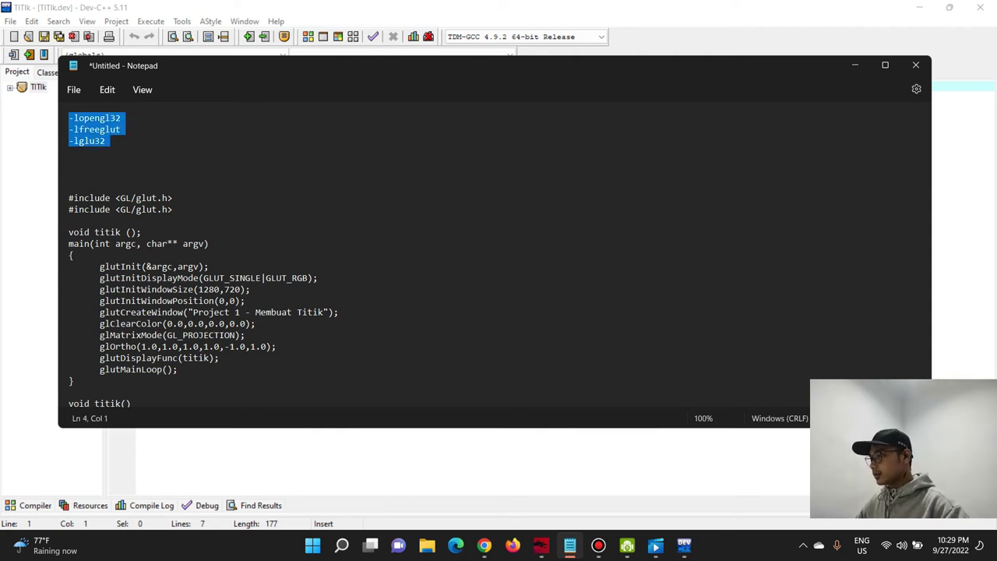
right_click(84, 122)
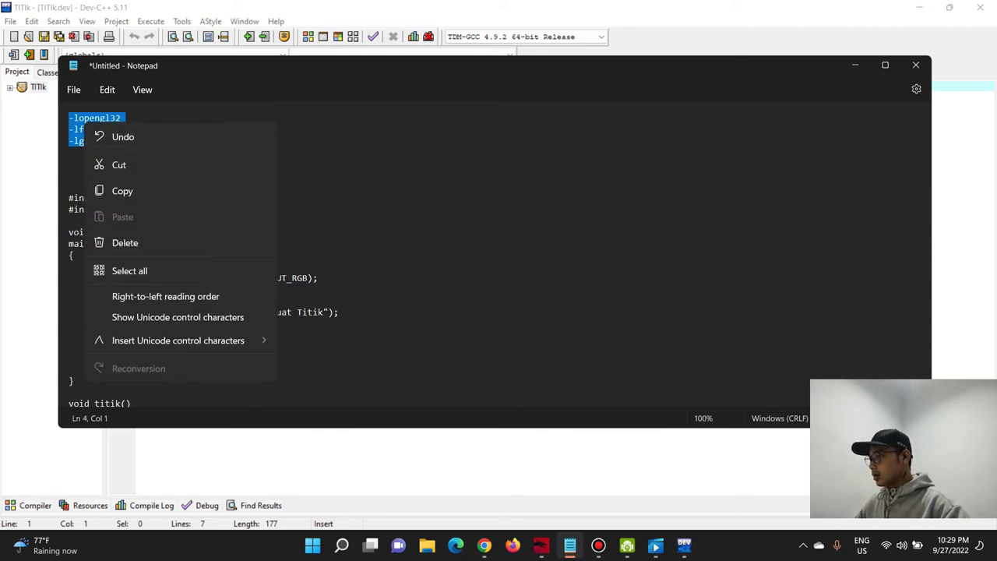
left_click(300, 130)
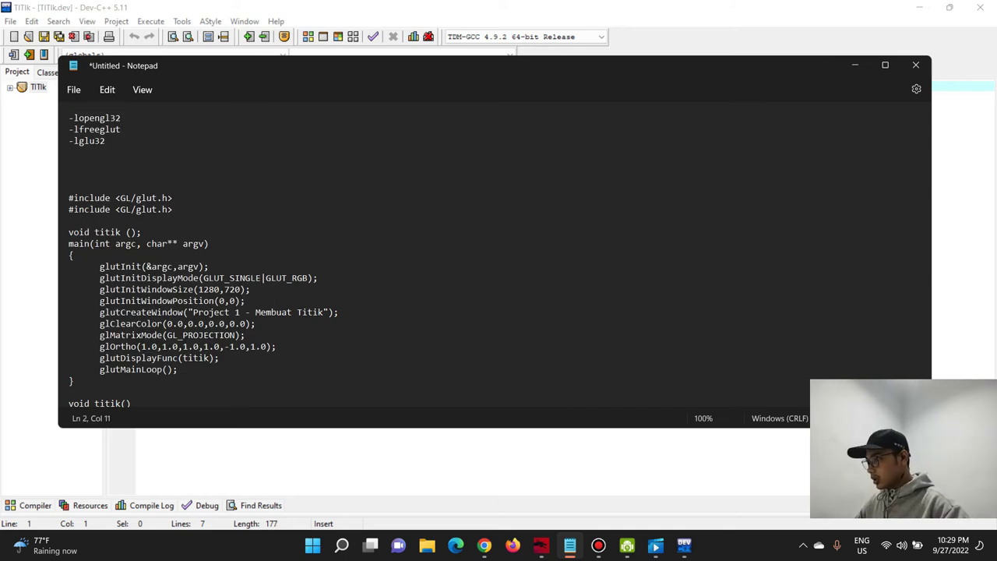
- Copy the flags -lopengl32, -lfreeglut and -lglu32 from the Notepad notes and minimize Notepad
left_click_drag(70, 118, 107, 141)
right_click(89, 123)
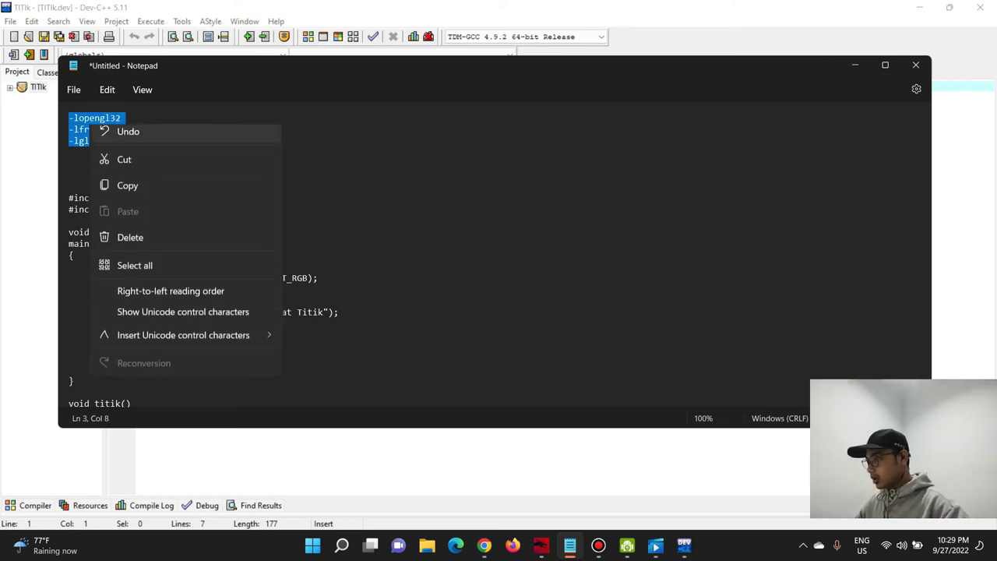
left_click(127, 191)
left_click(855, 66)
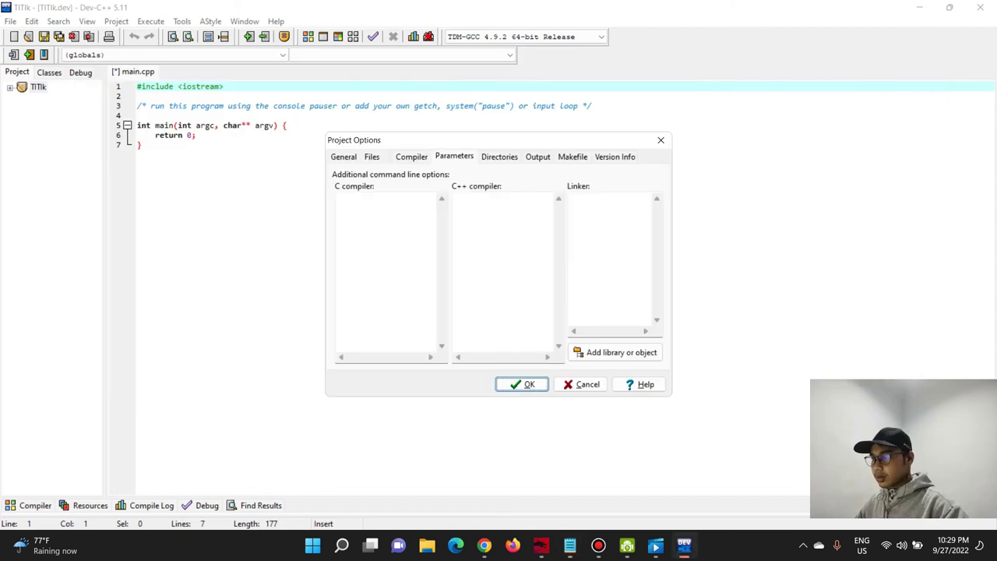
- Paste -lopengl32, -lfreeglut and -lglu32 into the project's linker parameters and apply the project options
left_click(610, 249)
key("ctrl+v")
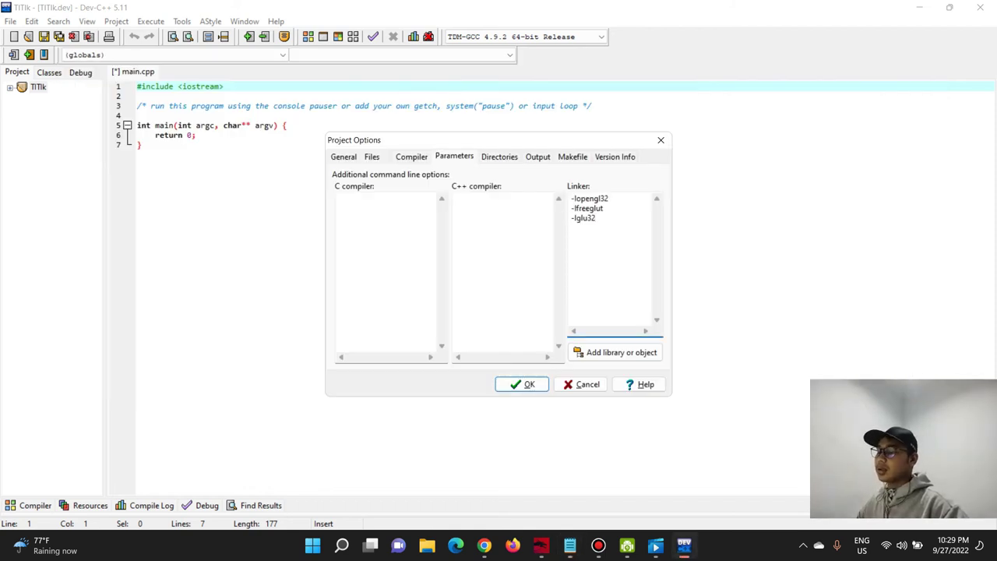
left_click_drag(483, 140, 522, 110)
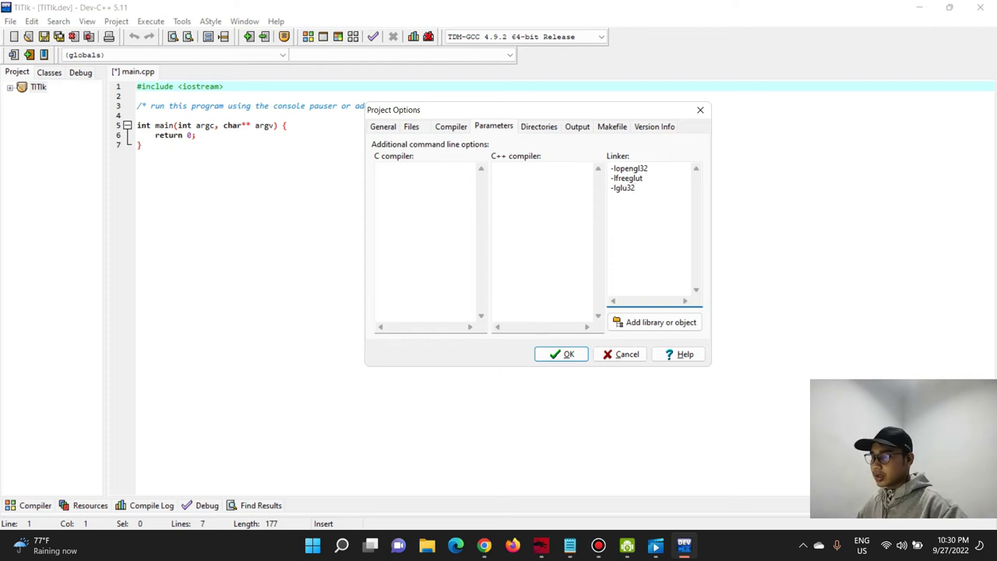
left_click(562, 354)
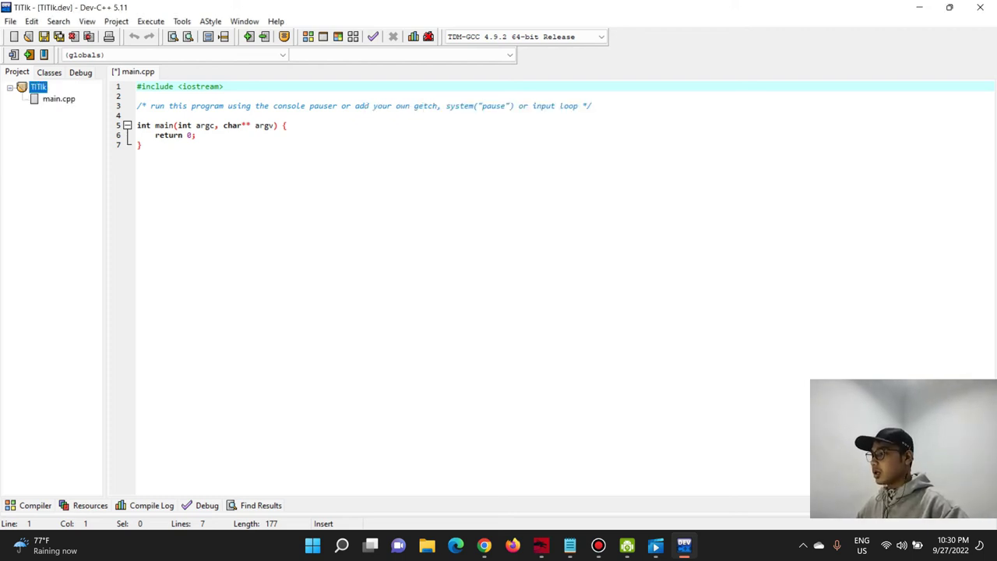
- Delete all the template code in main.cpp
left_click_drag(141, 145, 137, 86)
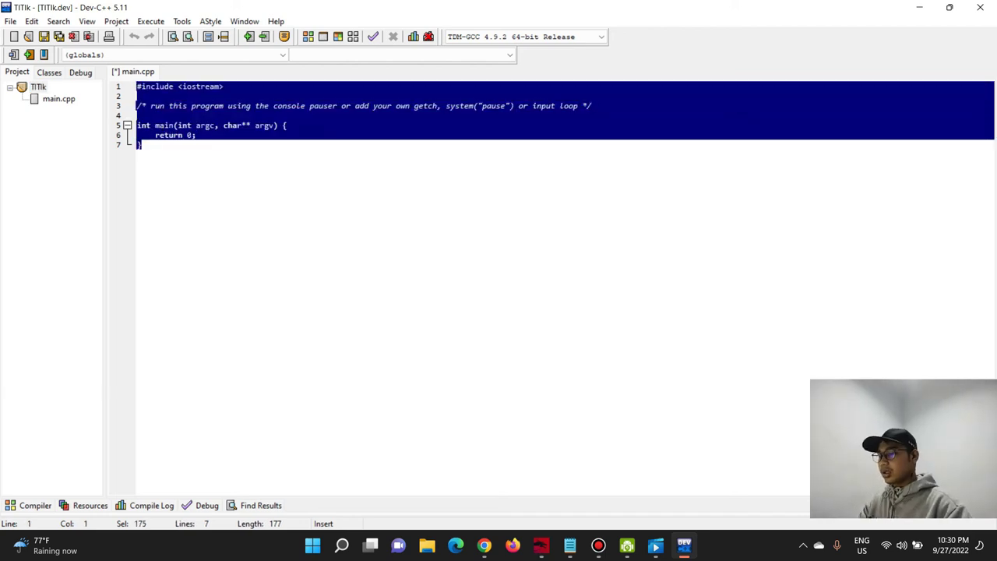
key("BackSpace")
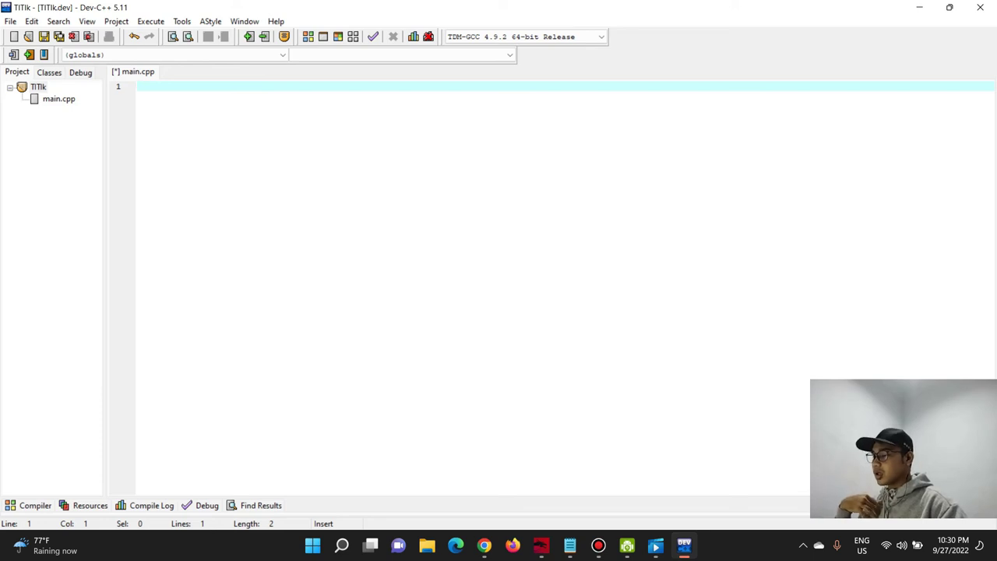
- Copy the whole OpenGL point program from the Notepad notes, from the first #include to the final brace, and minimize Notepad without closing it
left_click(570, 545)
left_click(95, 198)
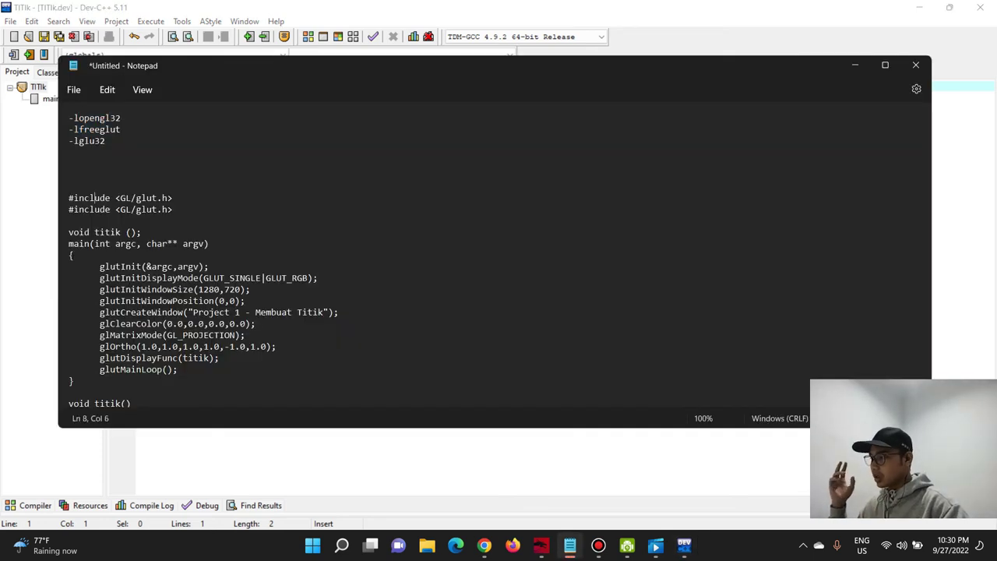
left_click_drag(68, 198, 222, 402)
scroll(221, 358, "down", 8)
right_click(134, 345)
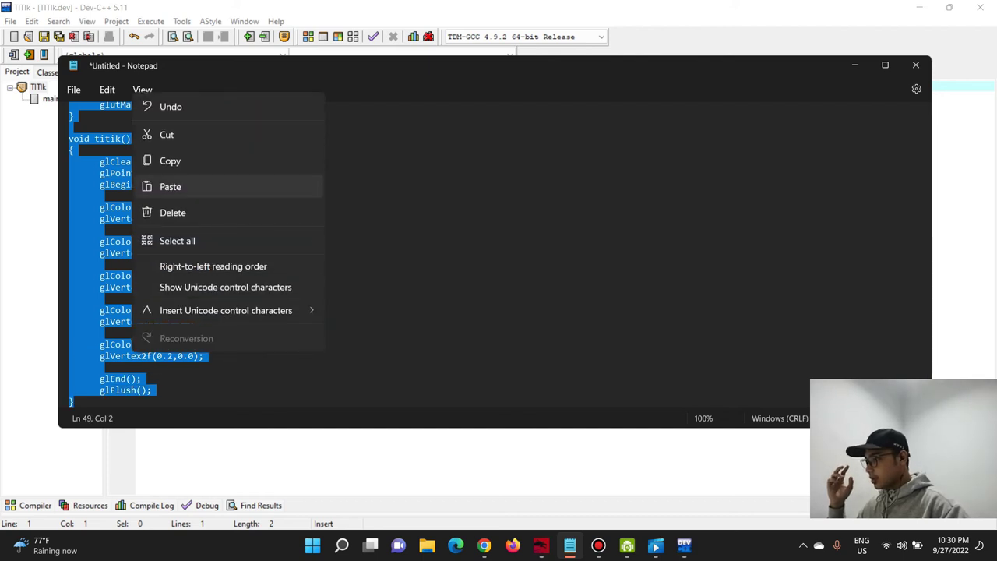
left_click(165, 160)
left_click(916, 65)
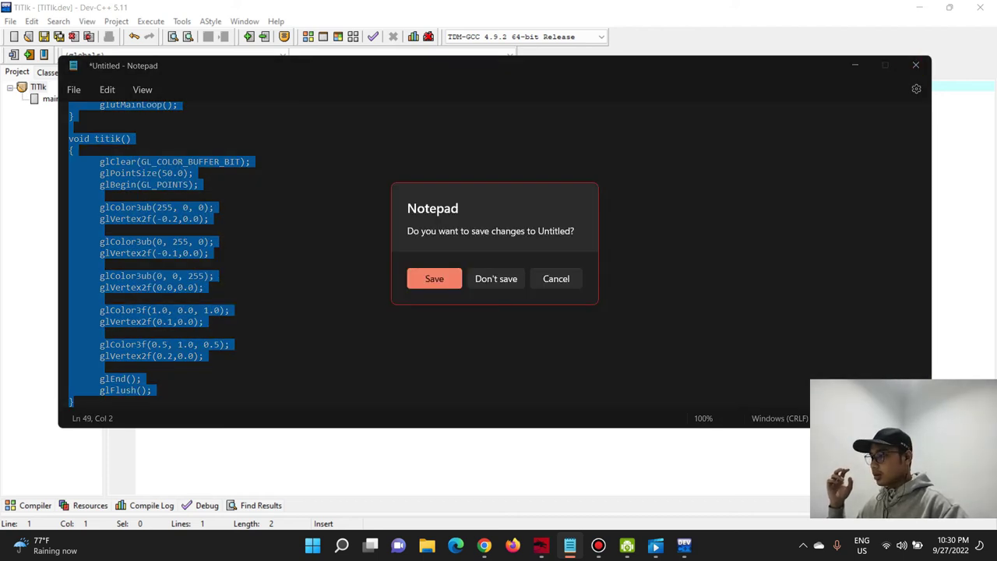
left_click(556, 278)
left_click(855, 65)
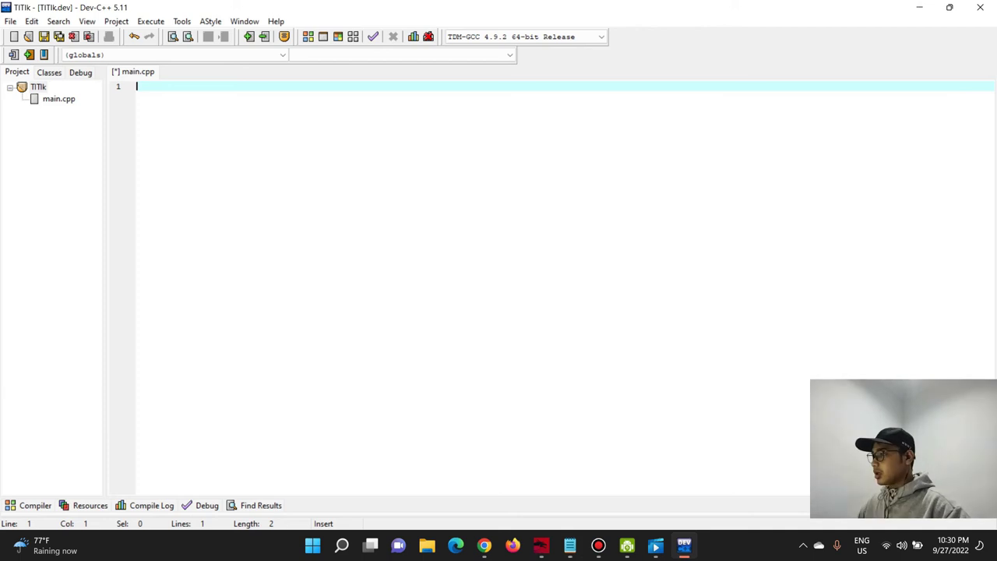
- Paste the copied OpenGL point program into the empty main.cpp and start Compile & Run
key("ctrl+v")
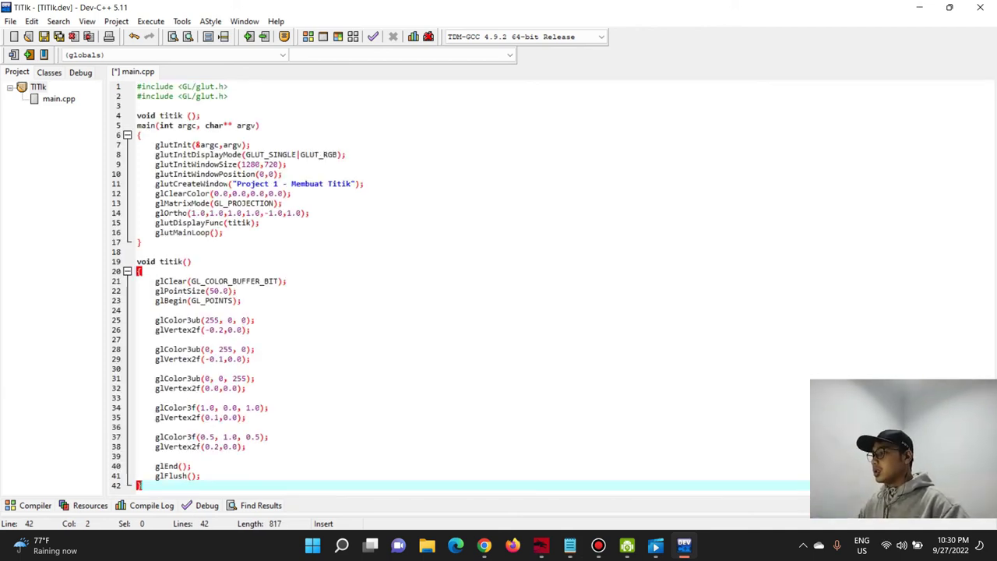
left_click(151, 21)
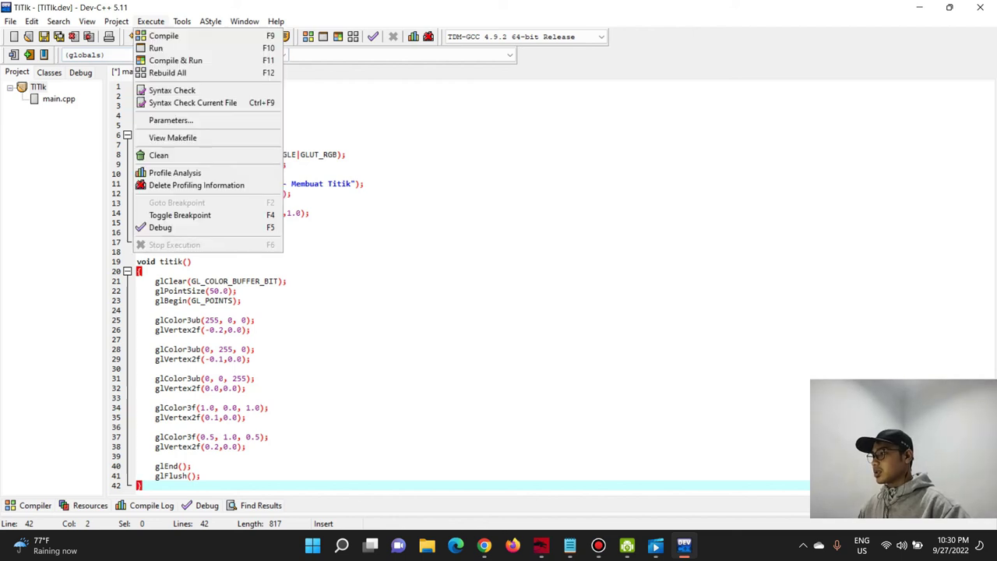
key("Return")
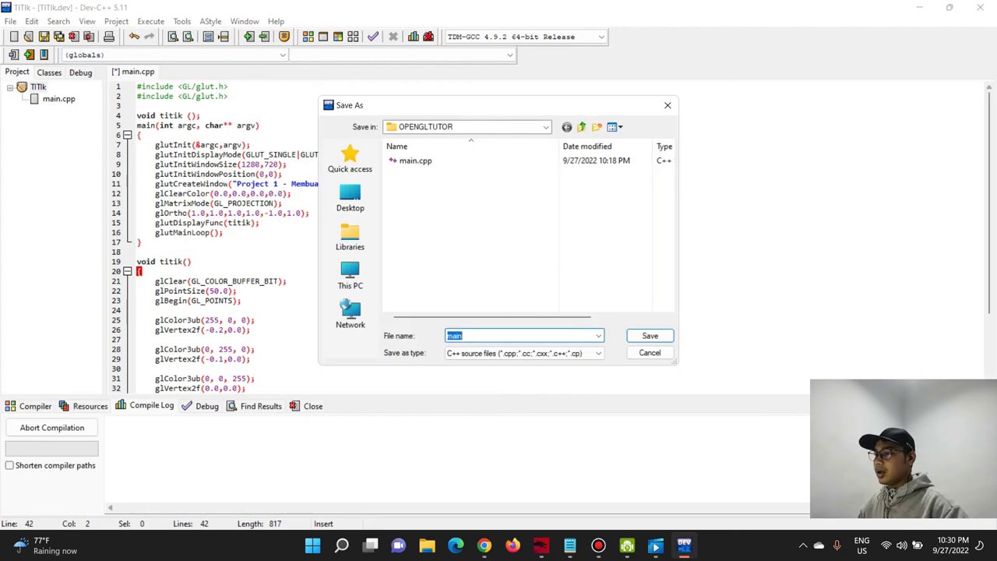
- Decline replacing the existing main.cpp and save the source file as titik2 in the OPENGLTUTOR folder to let the program run
key("Return")
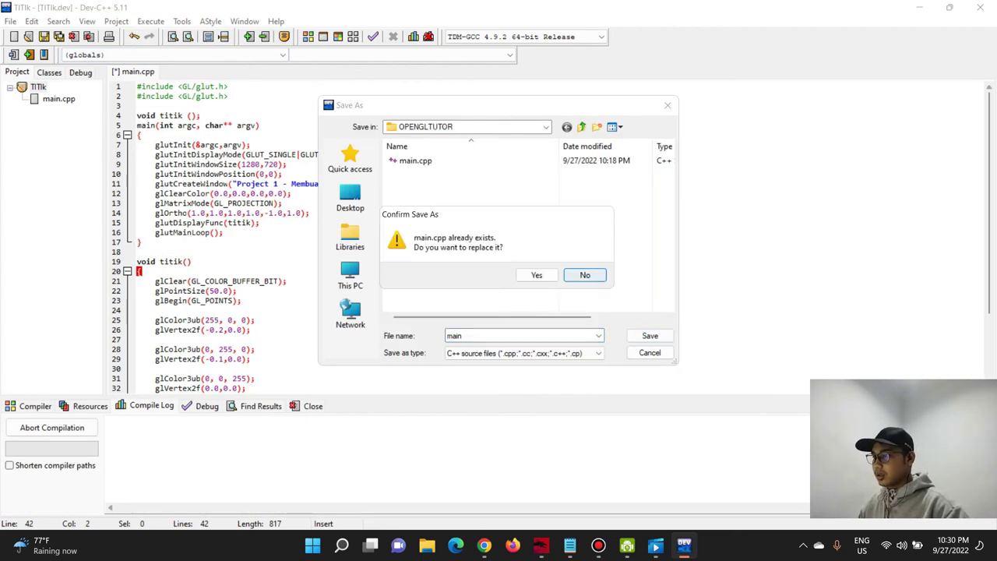
key("Return")
key("BackSpace")
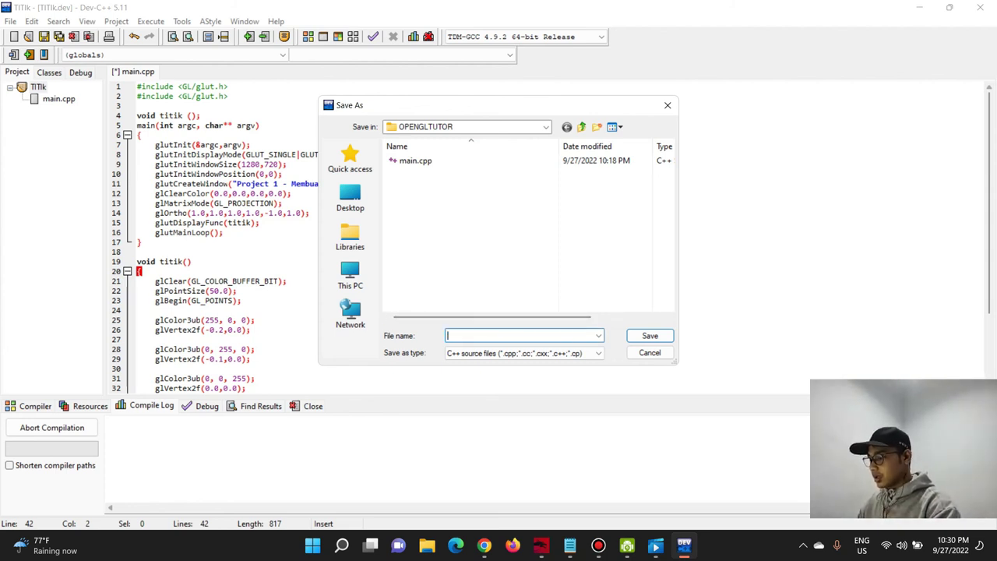
type("titik")
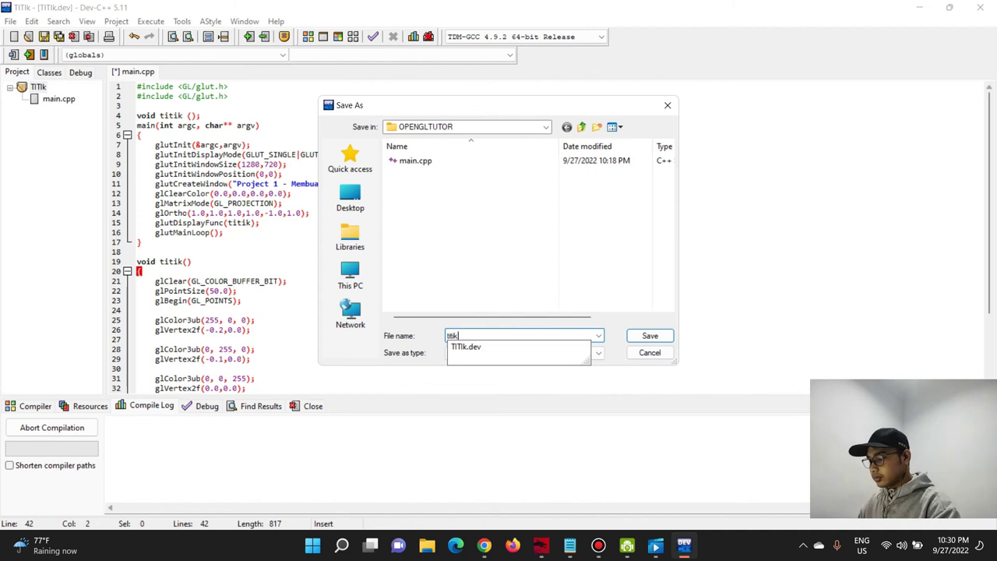
type("2")
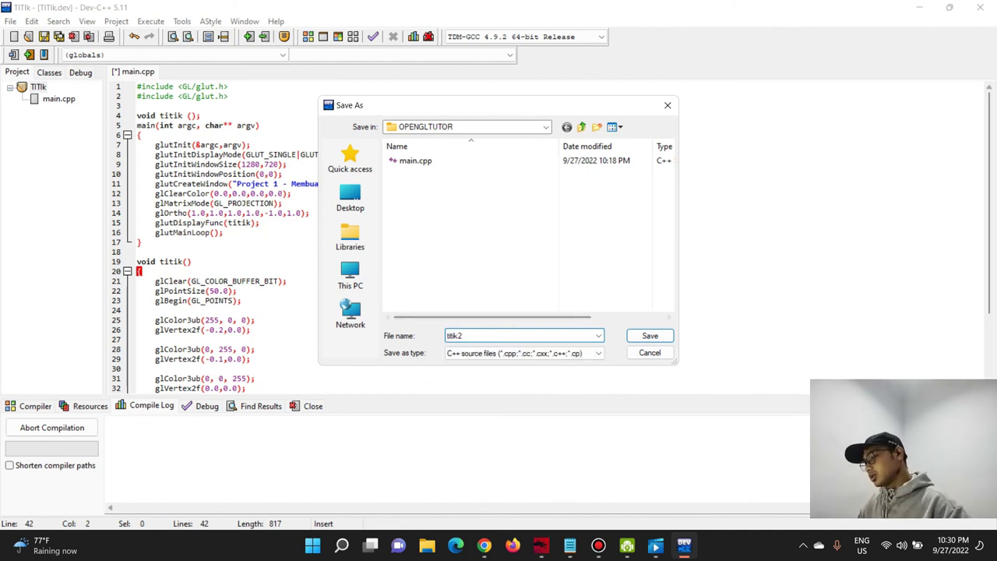
key("Return")
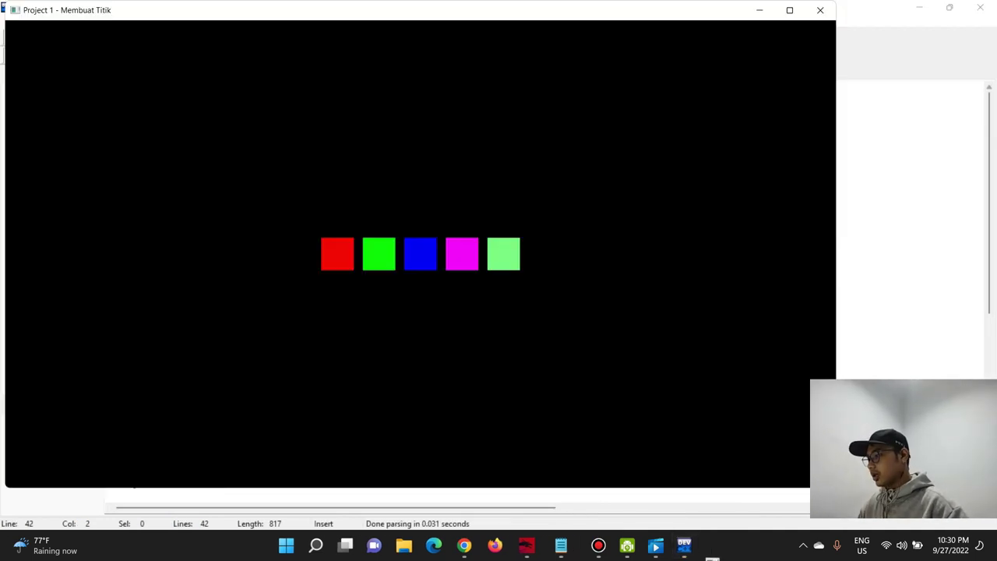